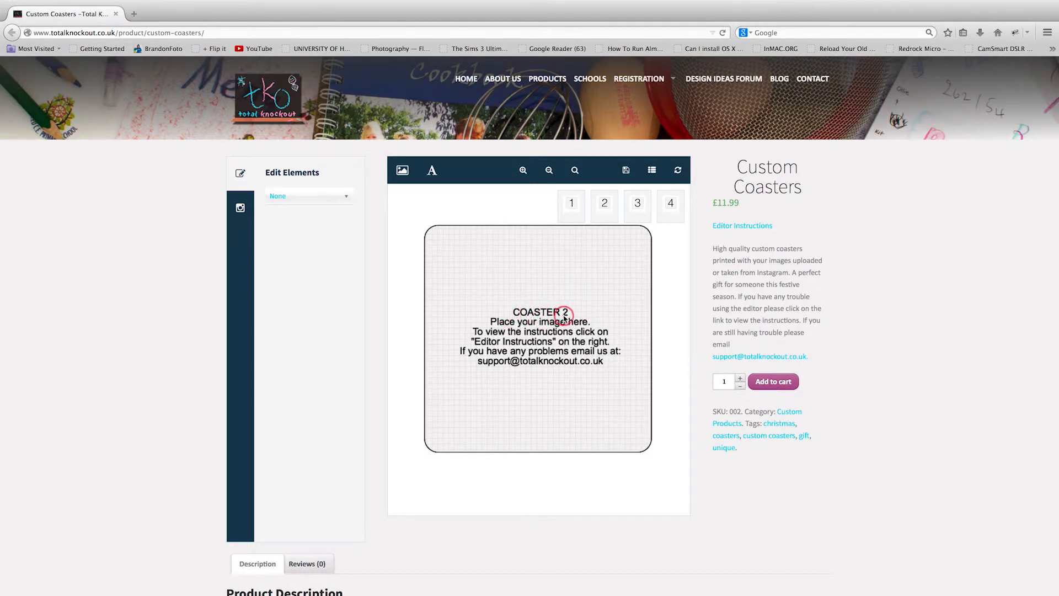
Preview Coasters 3 and 4, then return to editing the blank Coaster 1.
left_click(638, 203)
left_click(514, 322)
left_click(575, 213)
Sign in to Instagram through the My Feed option, completing the username and password.
left_click(241, 210)
left_click(305, 196)
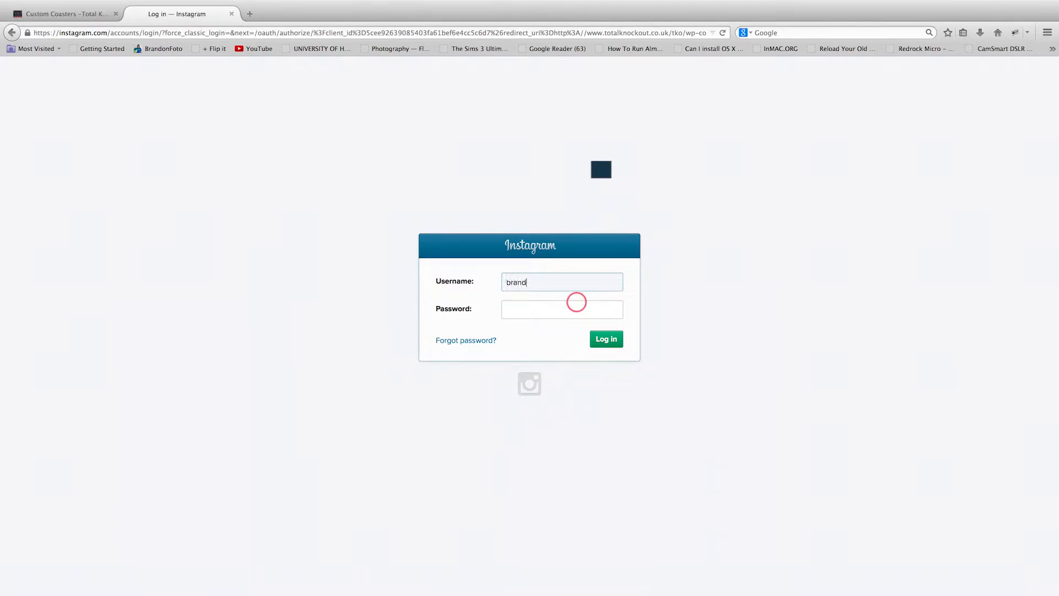
type("42")
left_click(577, 302)
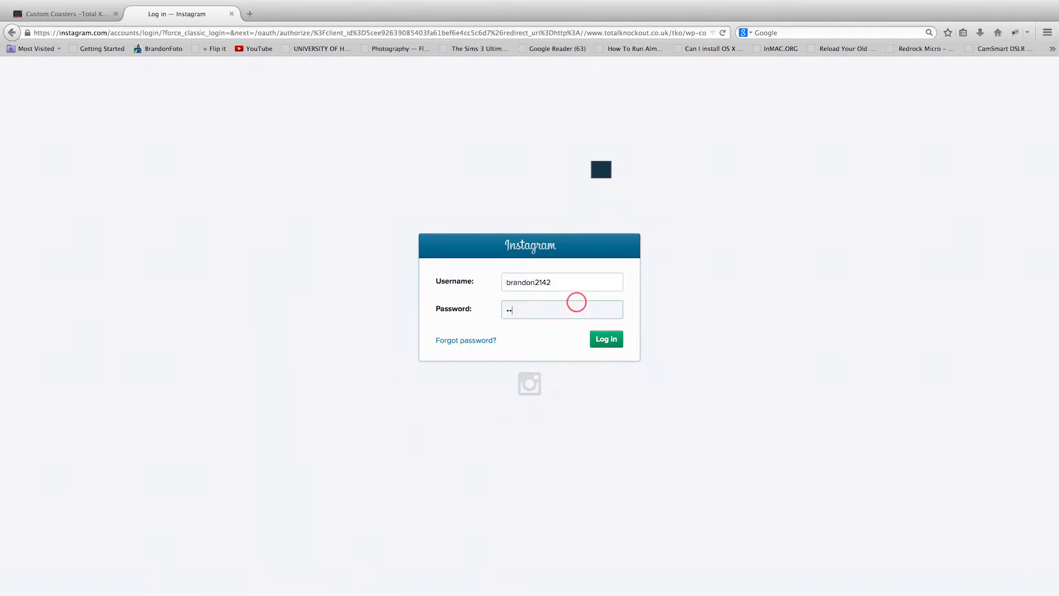
left_click(605, 339)
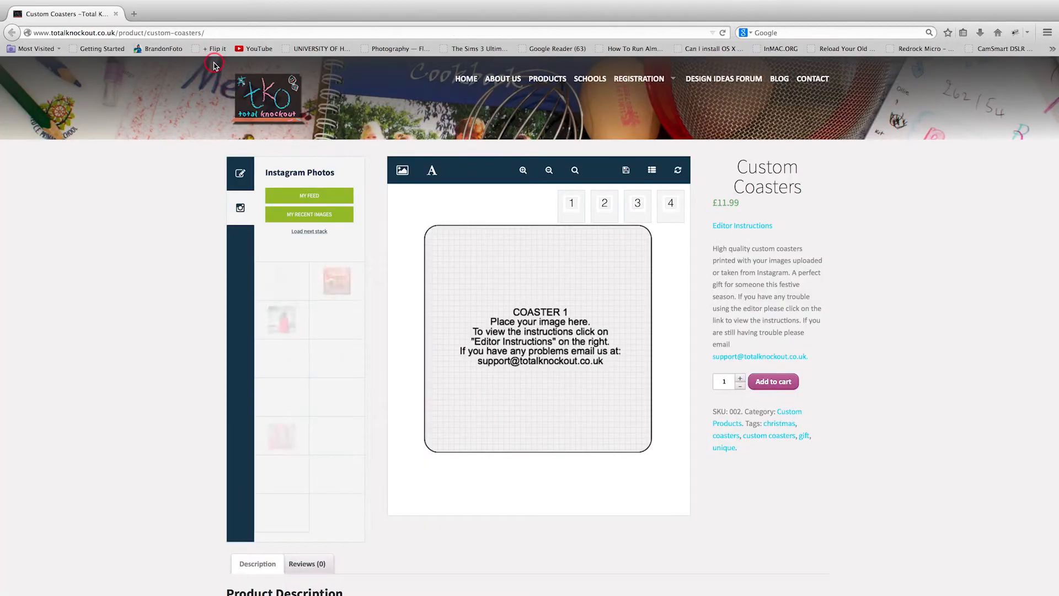
Load My Recent Images and place the camera-lens photo onto Coaster 1.
left_click(323, 220)
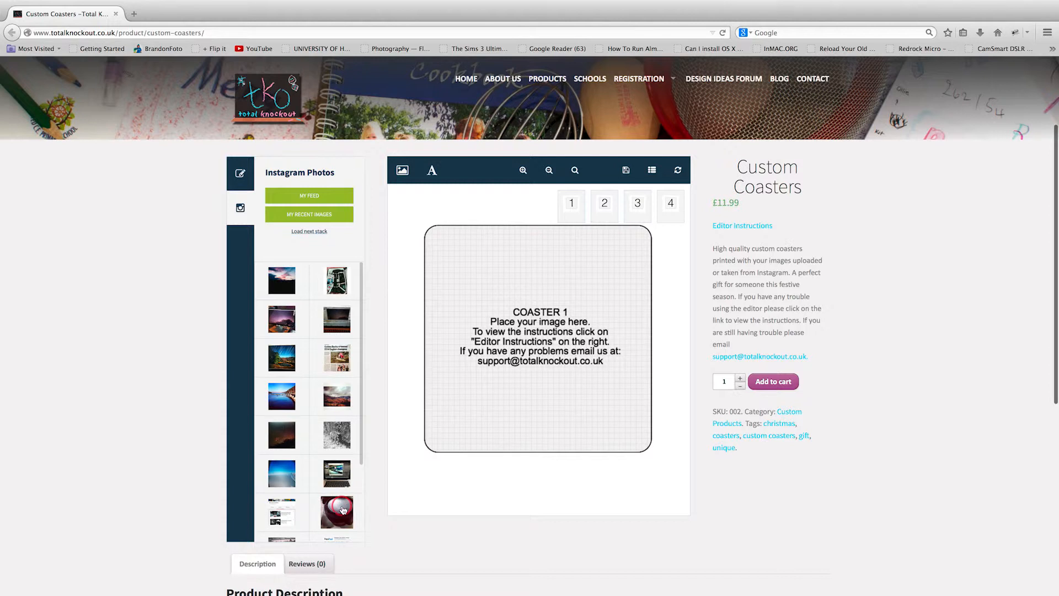
left_click(341, 512)
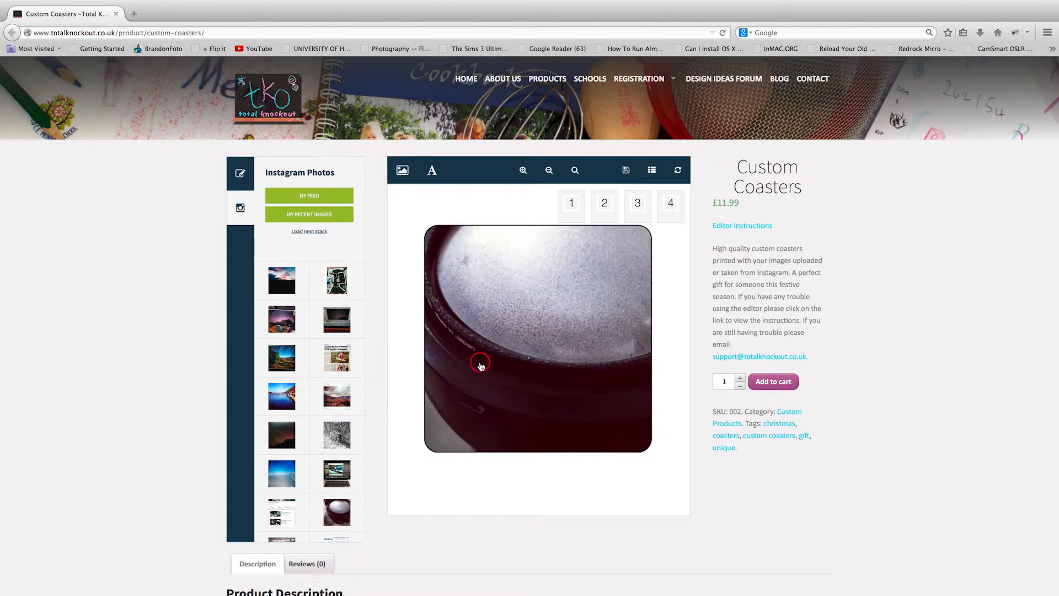
Drag and resize the lens photo until it covers the entire Coaster 1 design area.
left_click(481, 366)
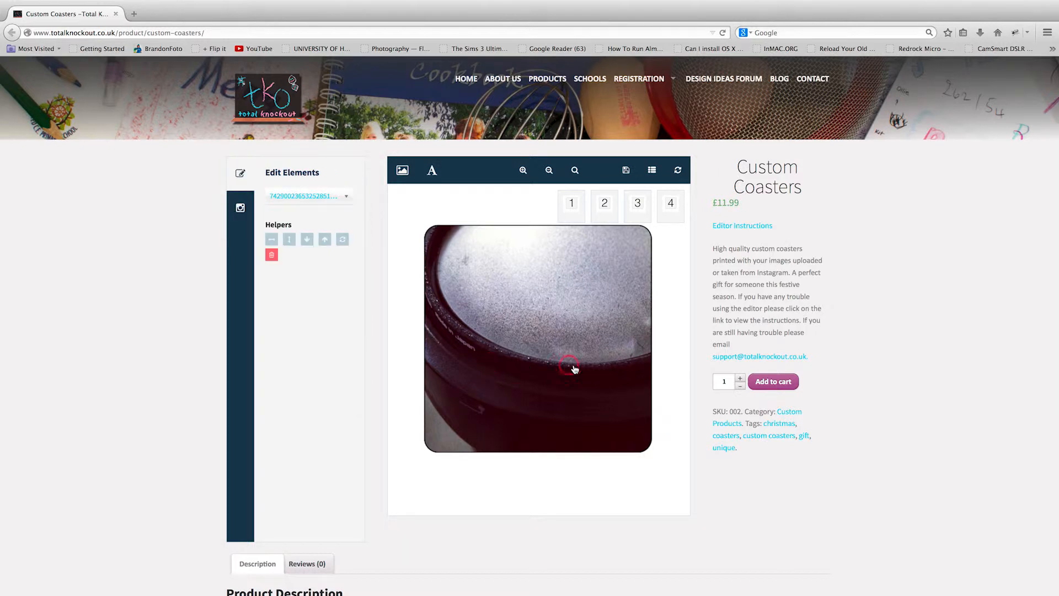
left_click_drag(575, 366, 523, 317)
left_click_drag(601, 400, 488, 309)
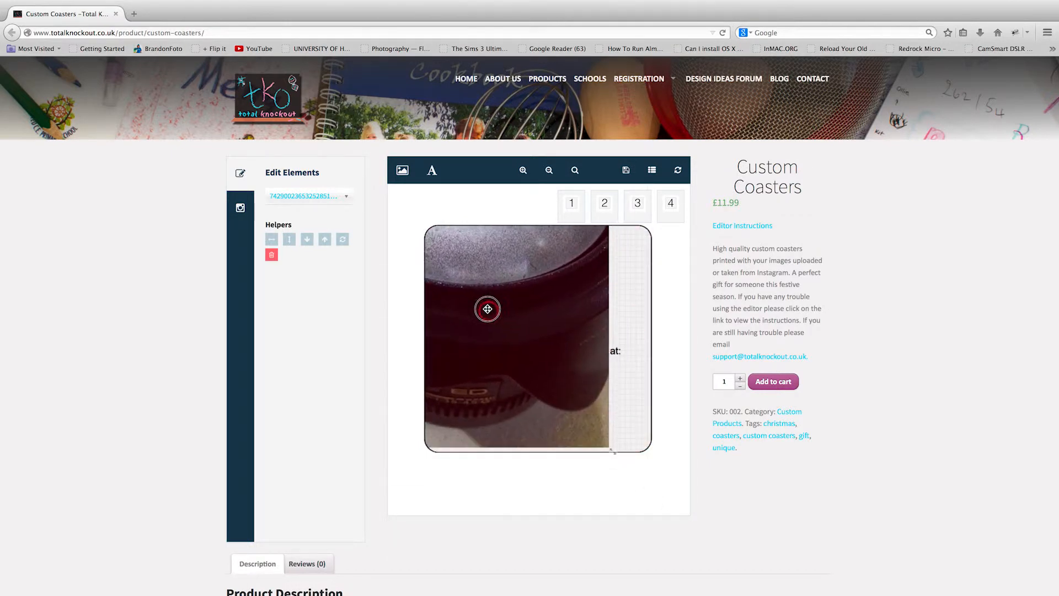
left_click_drag(612, 449, 597, 443)
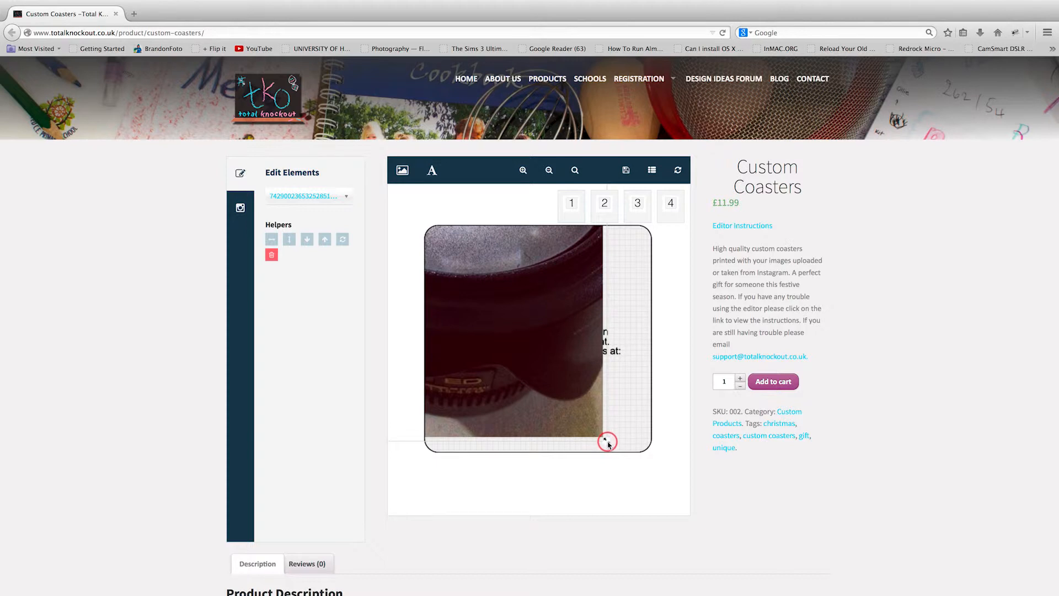
left_click_drag(607, 443, 458, 345)
left_click_drag(447, 290, 569, 369)
left_click_drag(508, 333, 535, 357)
left_click_drag(590, 392, 621, 422)
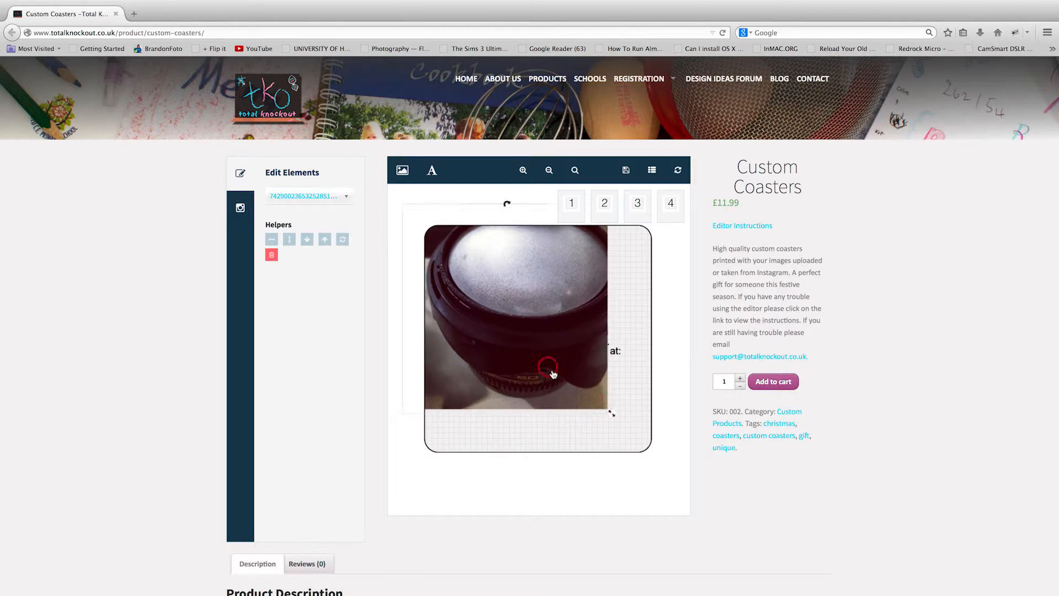
left_click_drag(566, 386, 568, 389)
left_click_drag(627, 430, 655, 449)
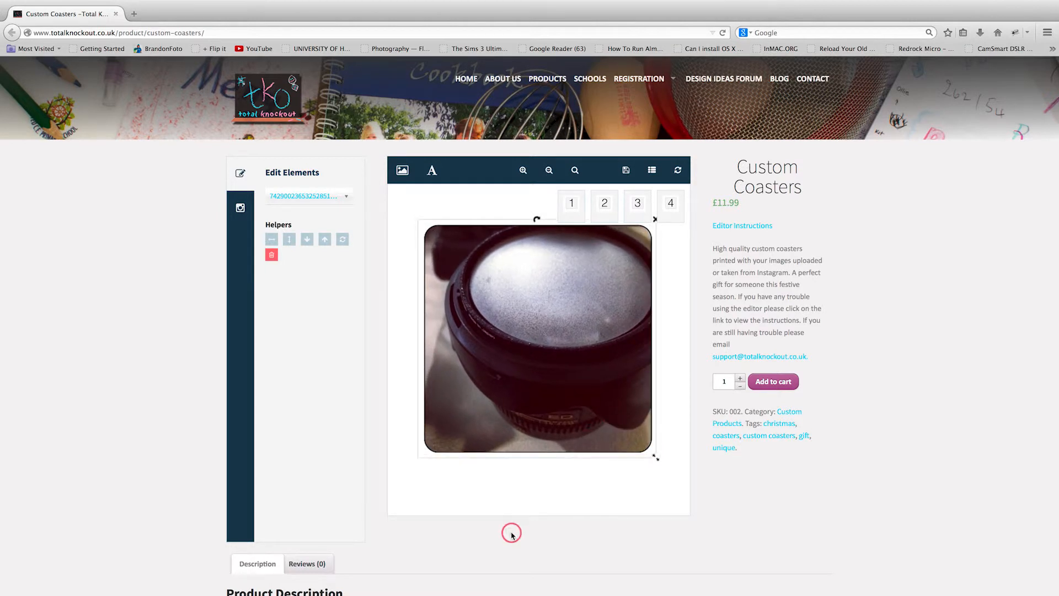
Try the Bring down/up and Center Vertical/Horizontal helpers on the lens photo.
left_click(309, 241)
left_click(325, 241)
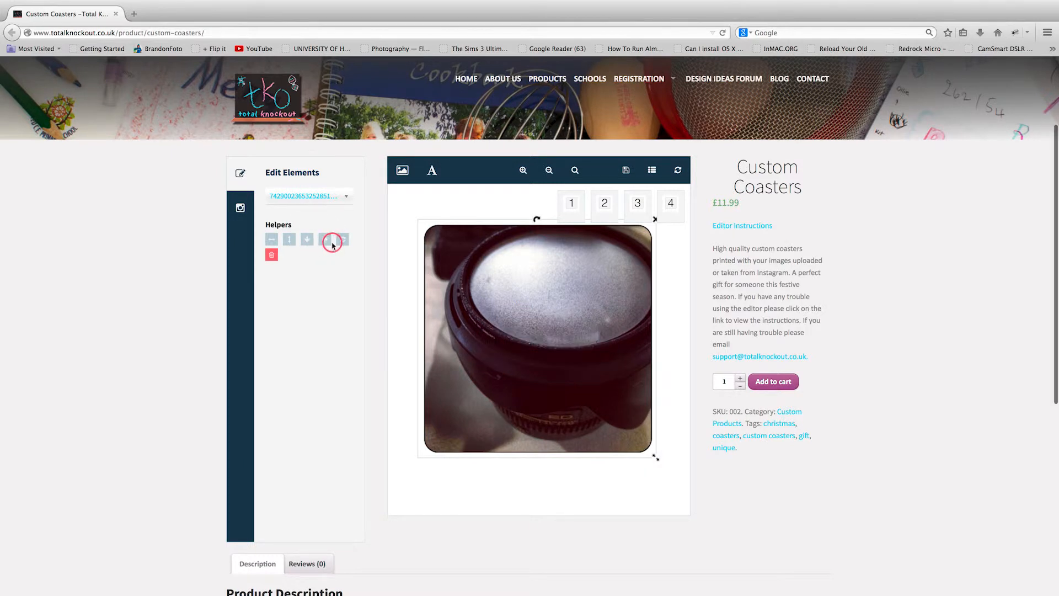
left_click(308, 242)
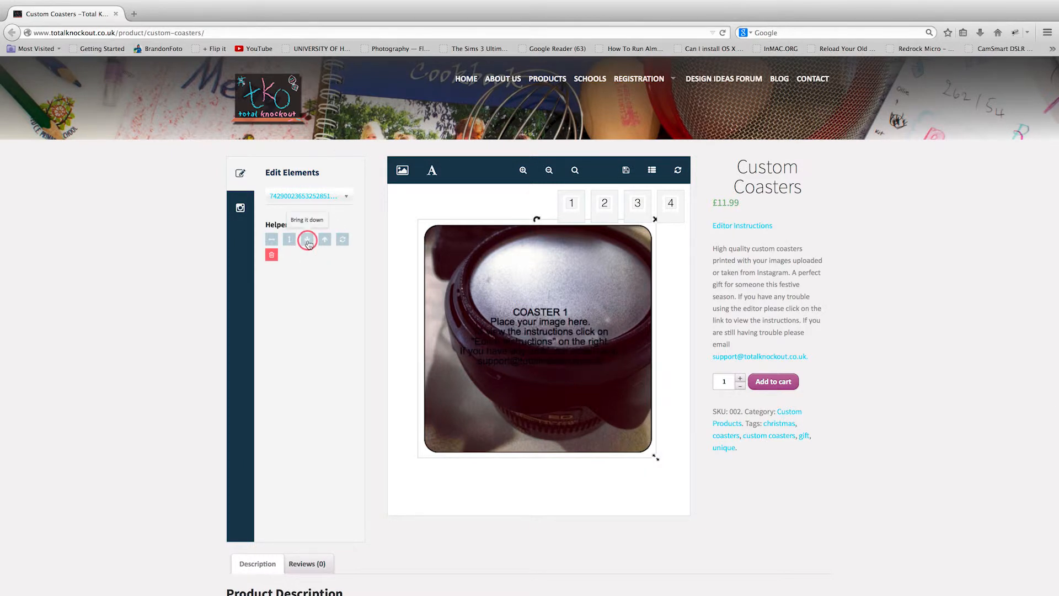
left_click(325, 240)
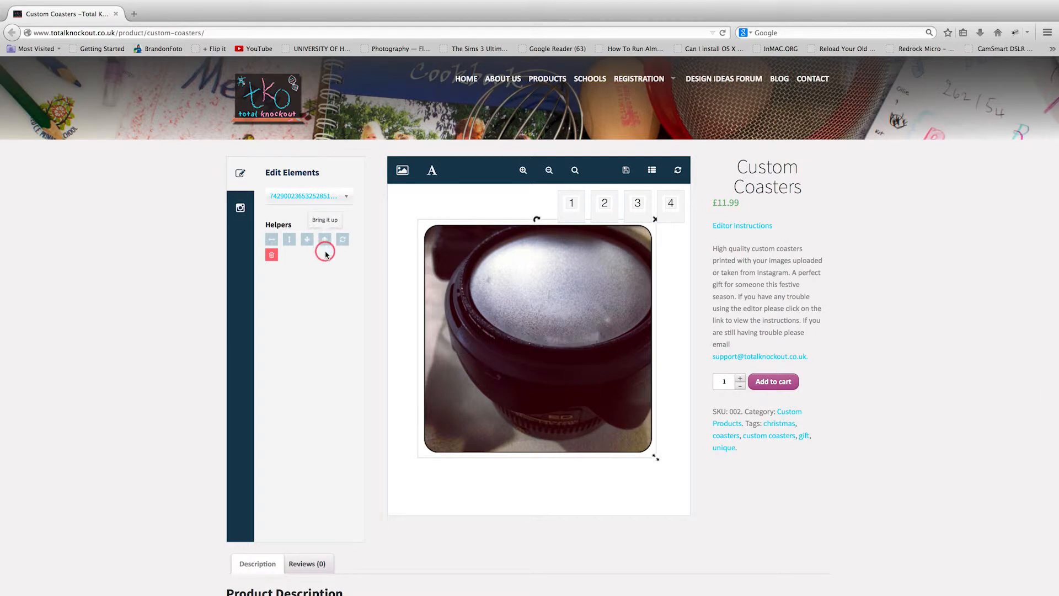
left_click(289, 241)
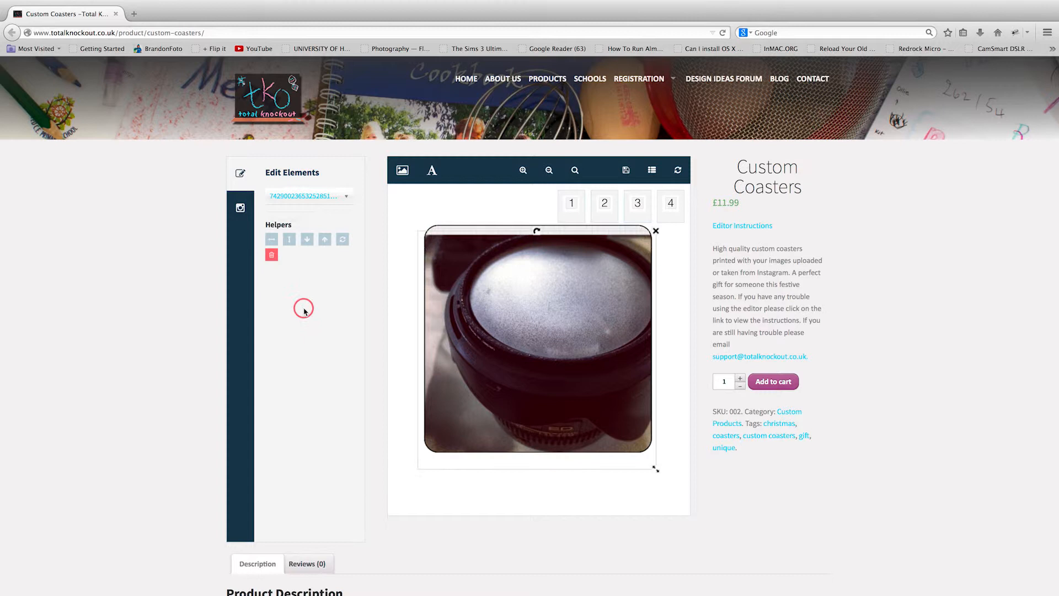
left_click(270, 240)
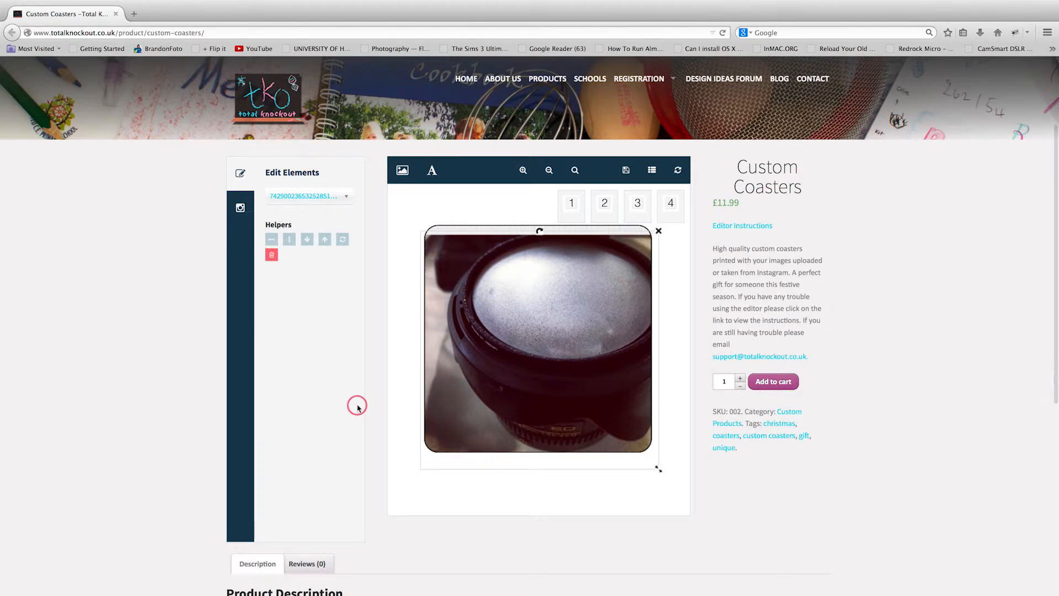
Move and reset the lens photo, then delete it with the Trash helper.
left_click_drag(515, 402, 511, 395)
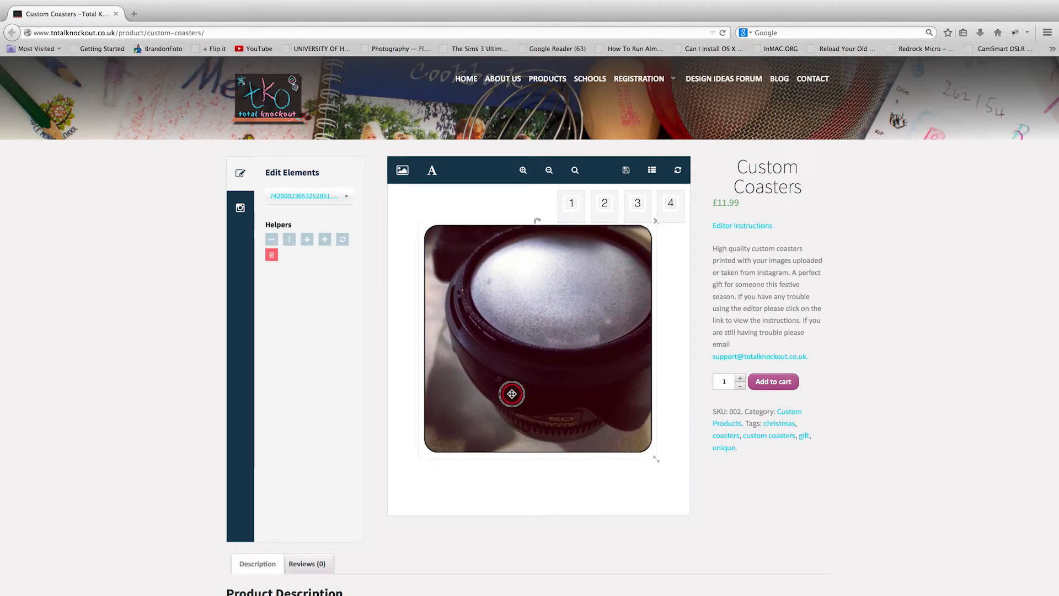
left_click(343, 241)
left_click(588, 432)
left_click_drag(588, 432, 587, 416)
left_click(380, 495)
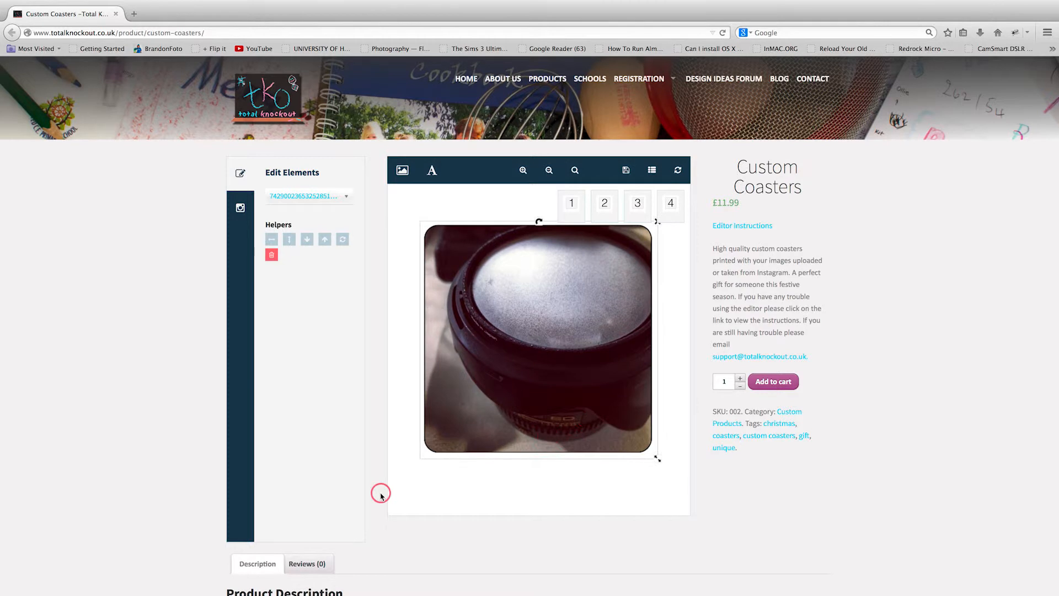
left_click(271, 254)
left_click(471, 550)
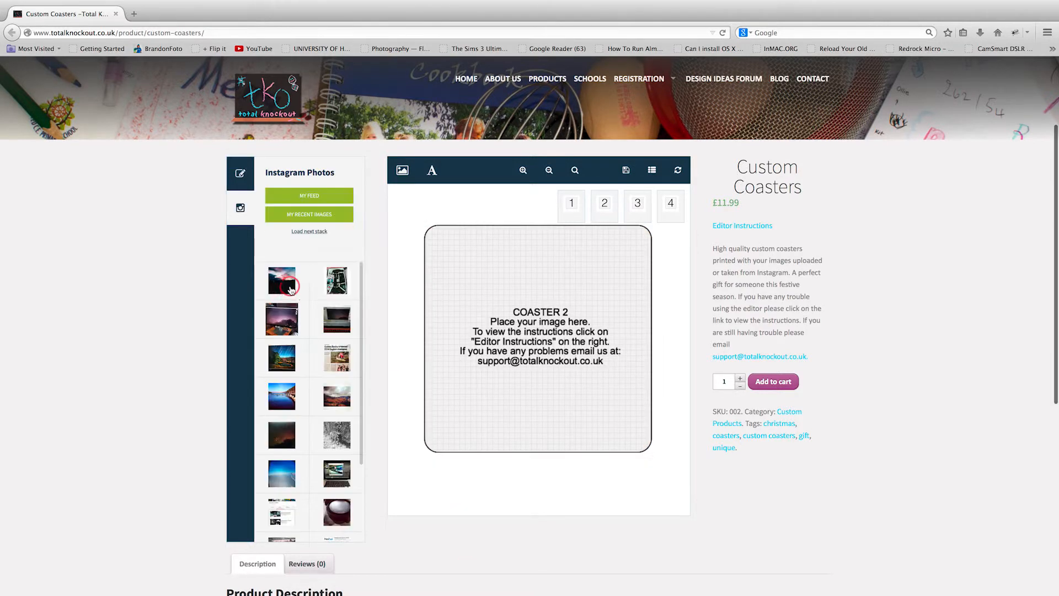
left_click(578, 298)
left_click(582, 302)
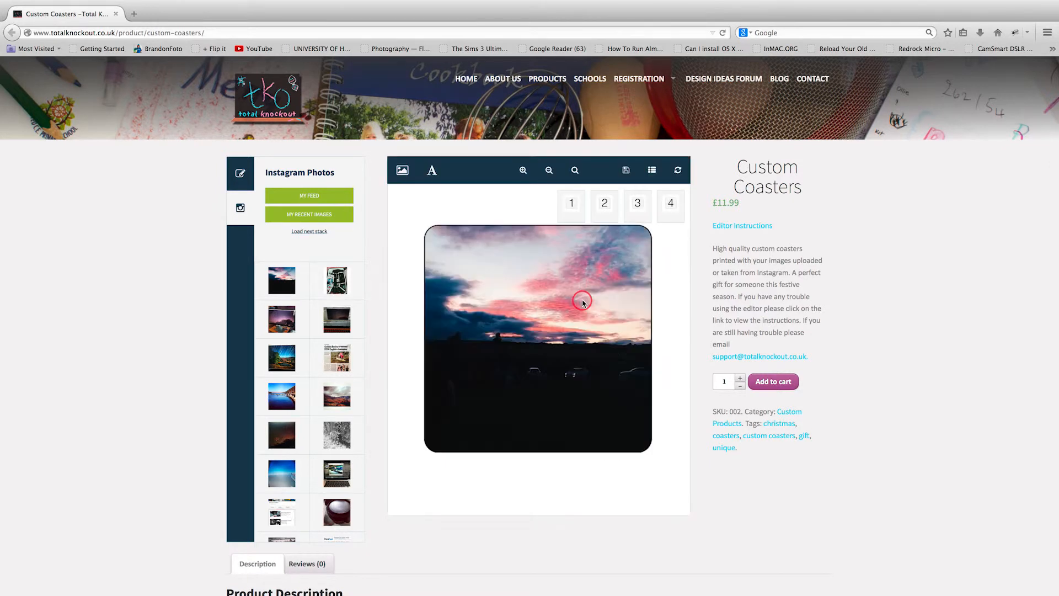
mouse_move(573, 298)
left_mouse_down()
mouse_move(573, 322)
mouse_move(542, 310)
mouse_move(574, 327)
mouse_move(572, 303)
left_mouse_up()
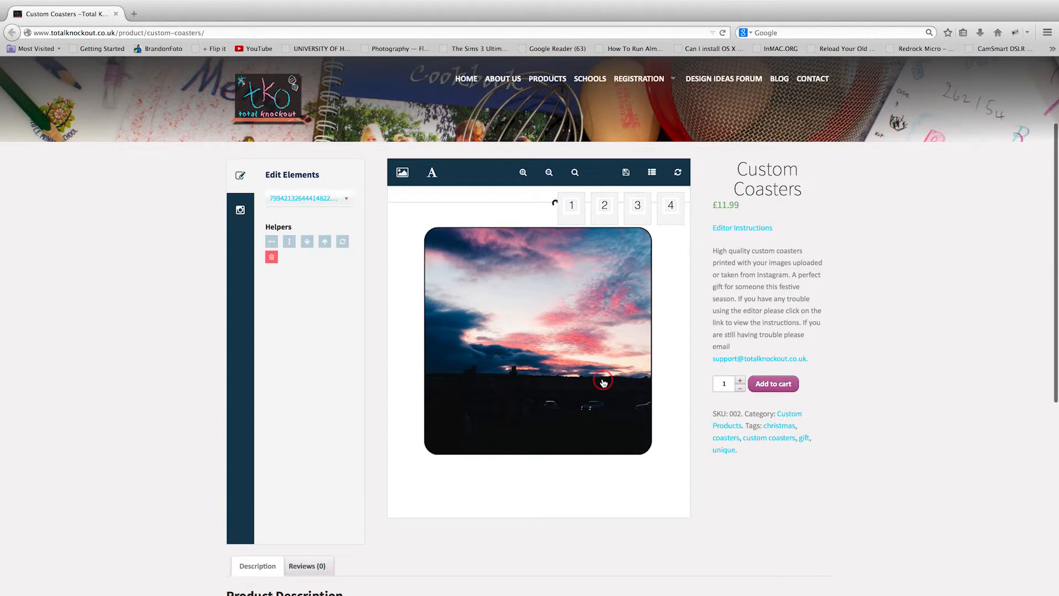
left_click_drag(600, 381, 531, 313)
left_click_drag(662, 498, 580, 417)
left_click_drag(525, 345, 566, 381)
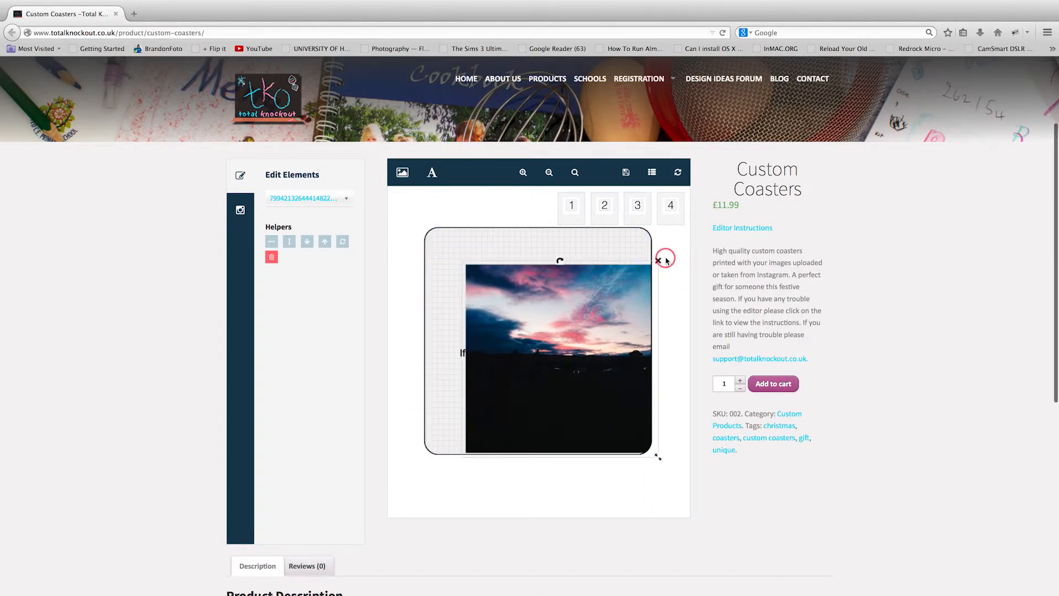
left_click(658, 262)
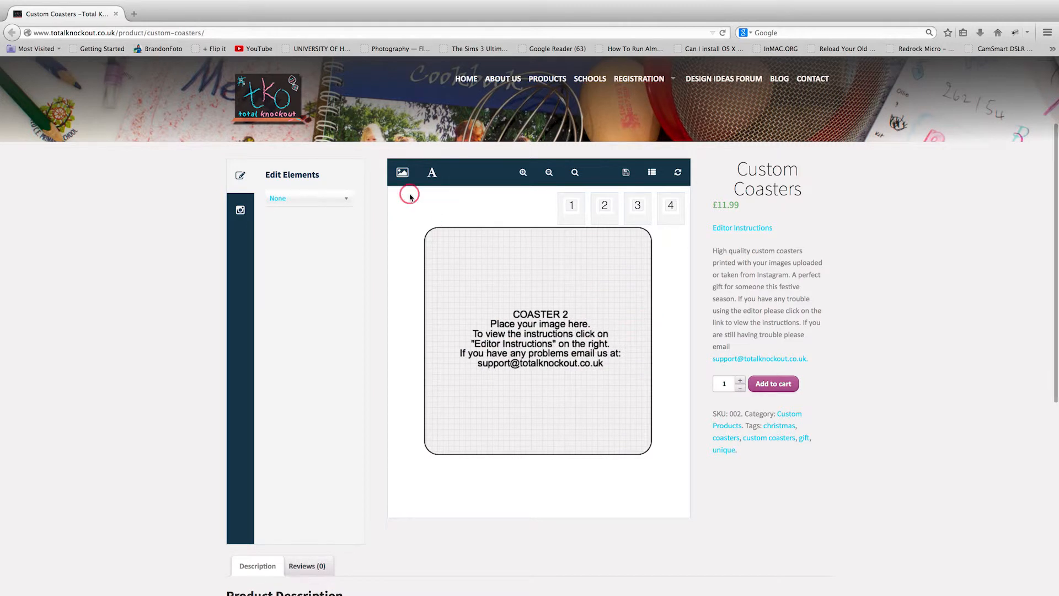
left_click(572, 206)
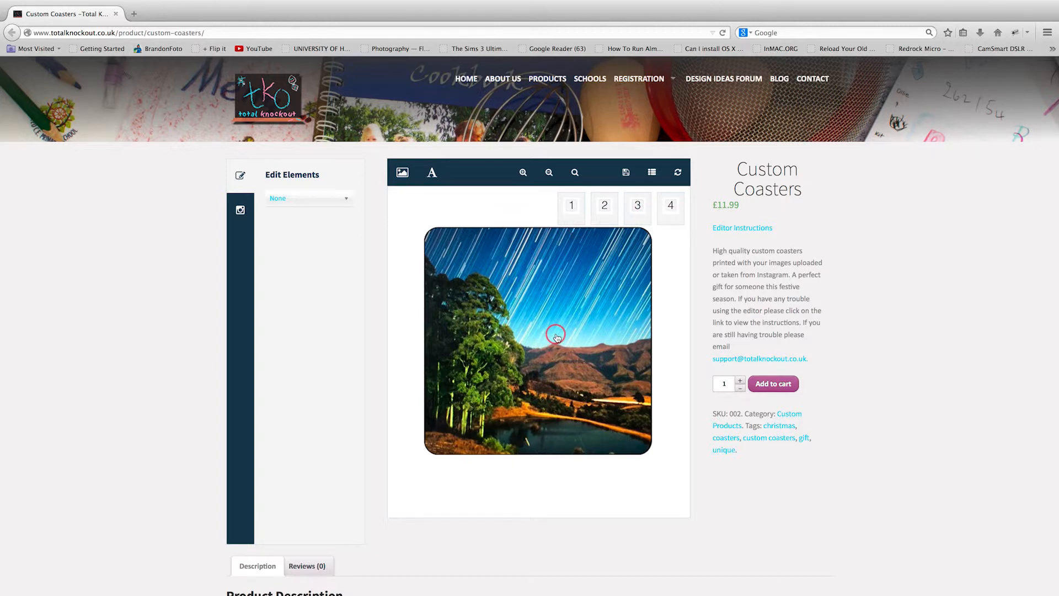
left_click(604, 207)
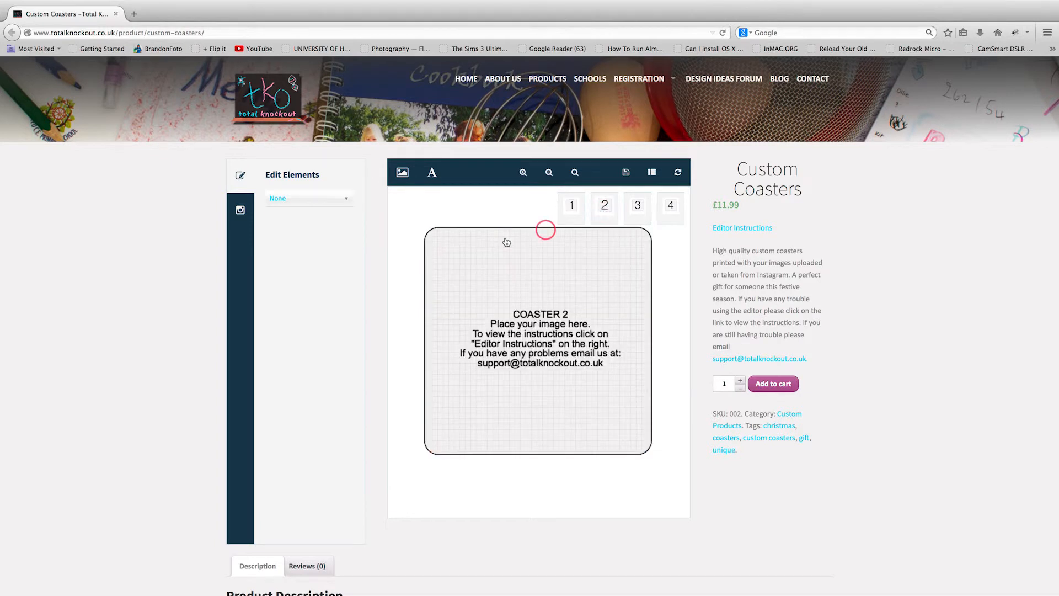
Upload TKO Logo.jpg from the ColourMedia > TKO > Logo folder onto the coaster.
left_click(402, 173)
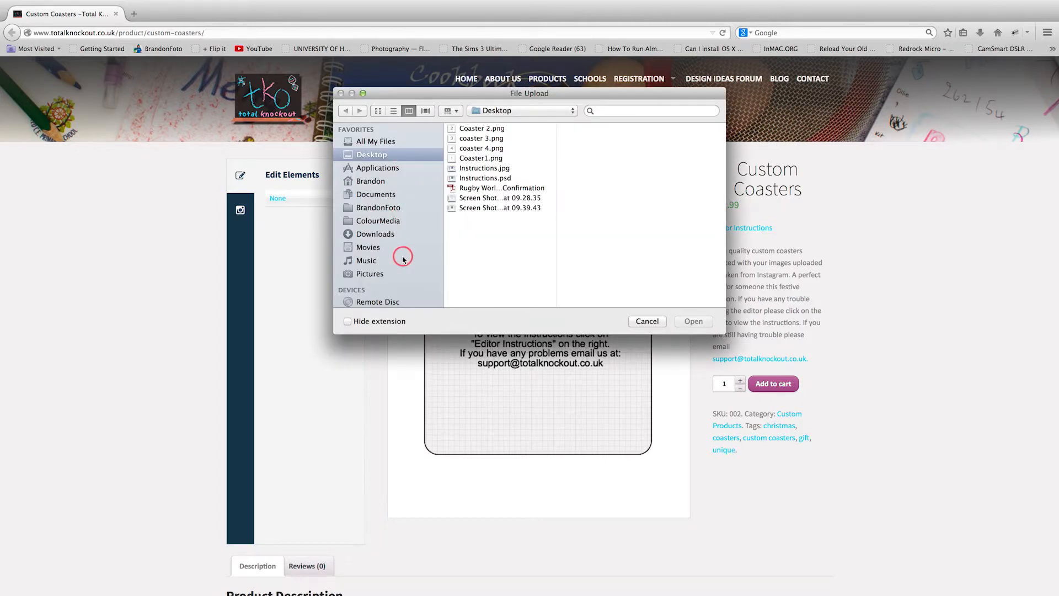
left_click(376, 220)
scroll(486, 276, "down", 5)
scroll(493, 286, "down", 2)
left_click(468, 284)
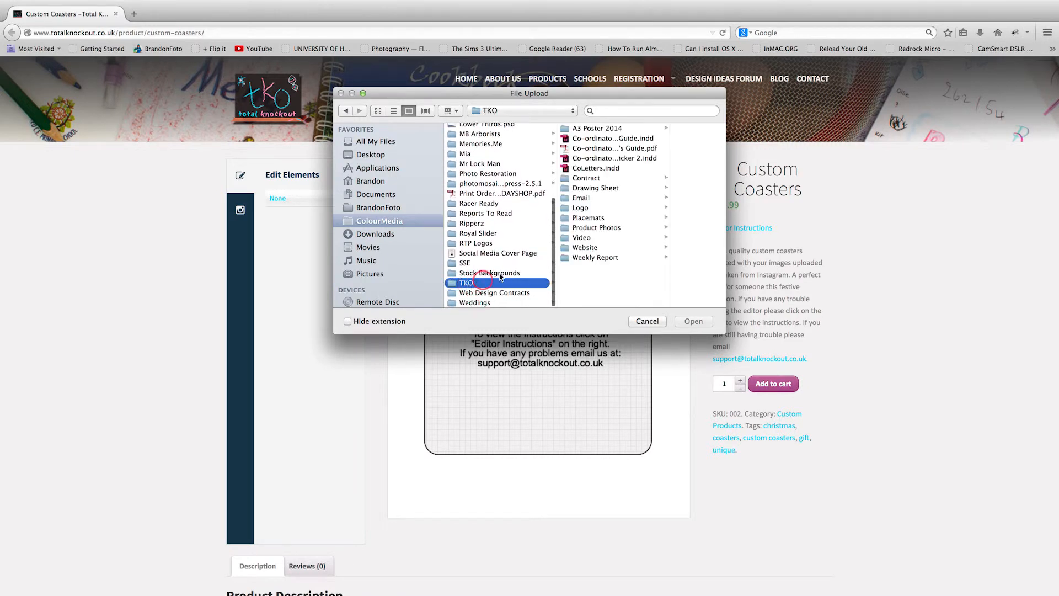
left_click(581, 209)
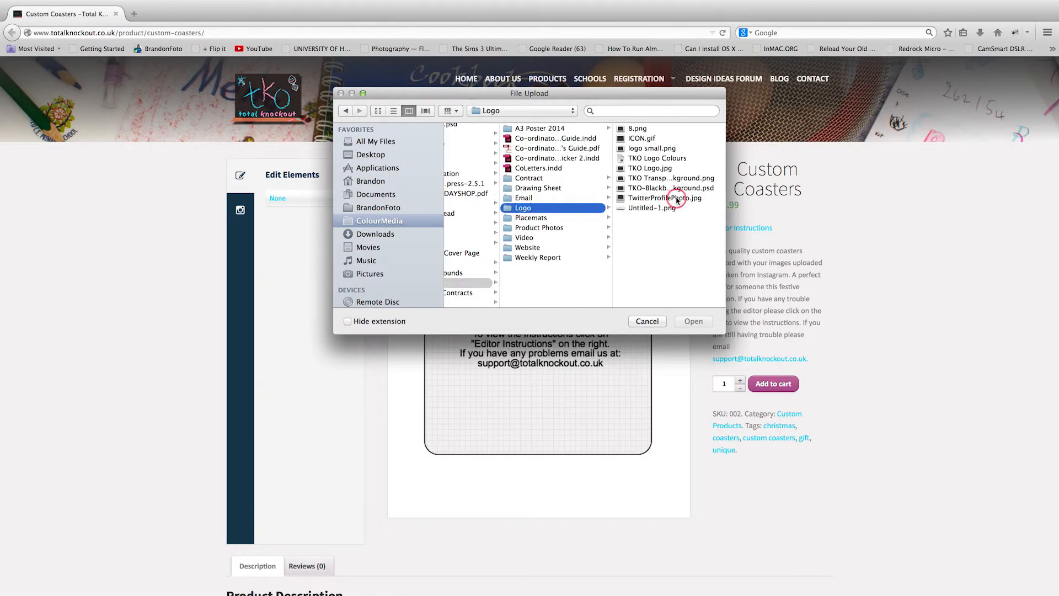
left_click(658, 170)
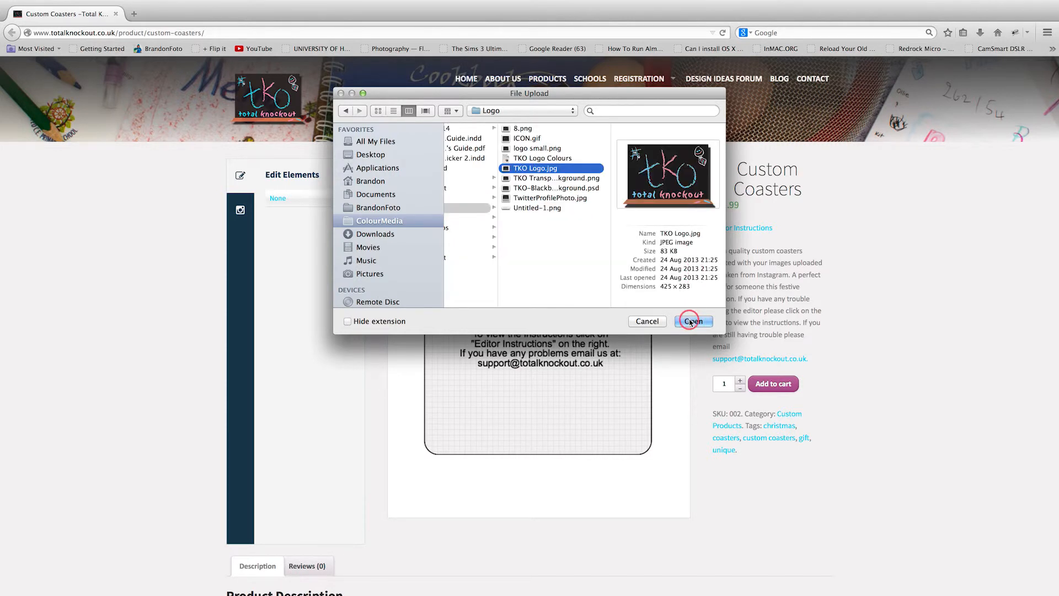
left_click(691, 321)
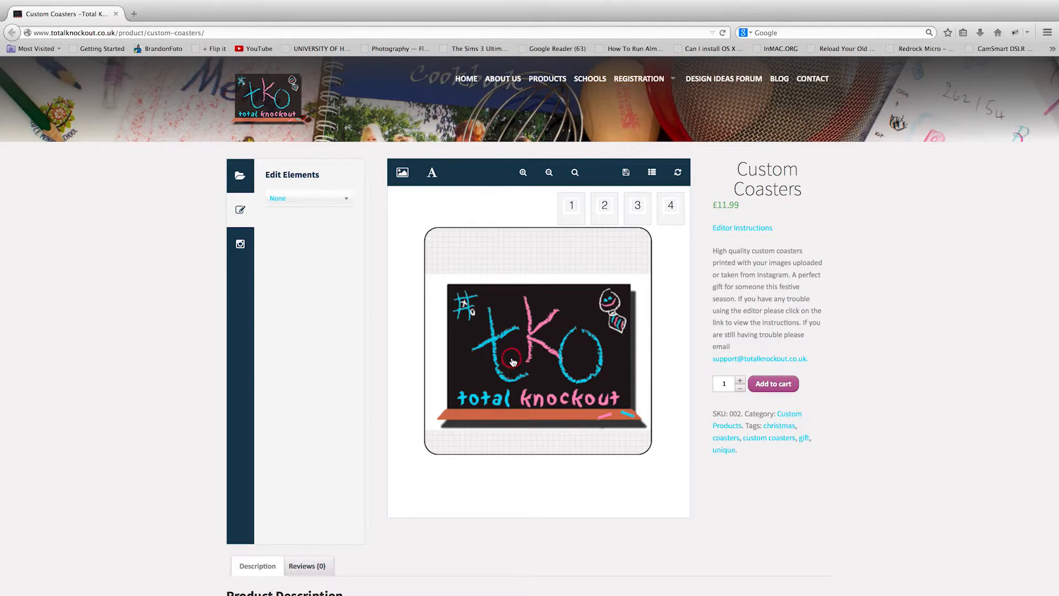
Move the TKO logo up to fill the top of the coaster, then deselect it.
left_click_drag(513, 362, 513, 305)
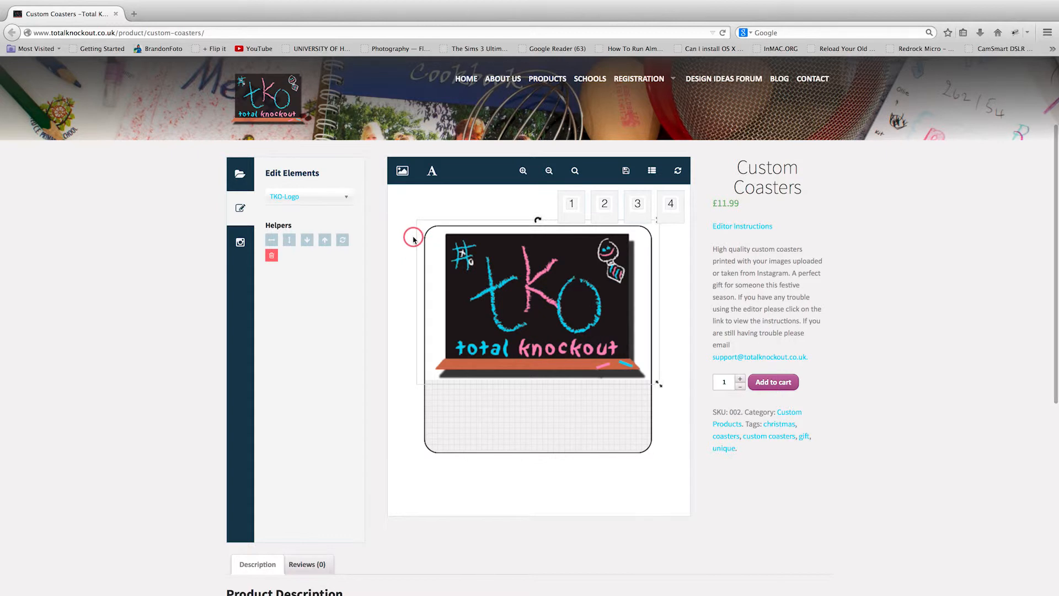
left_click(346, 199)
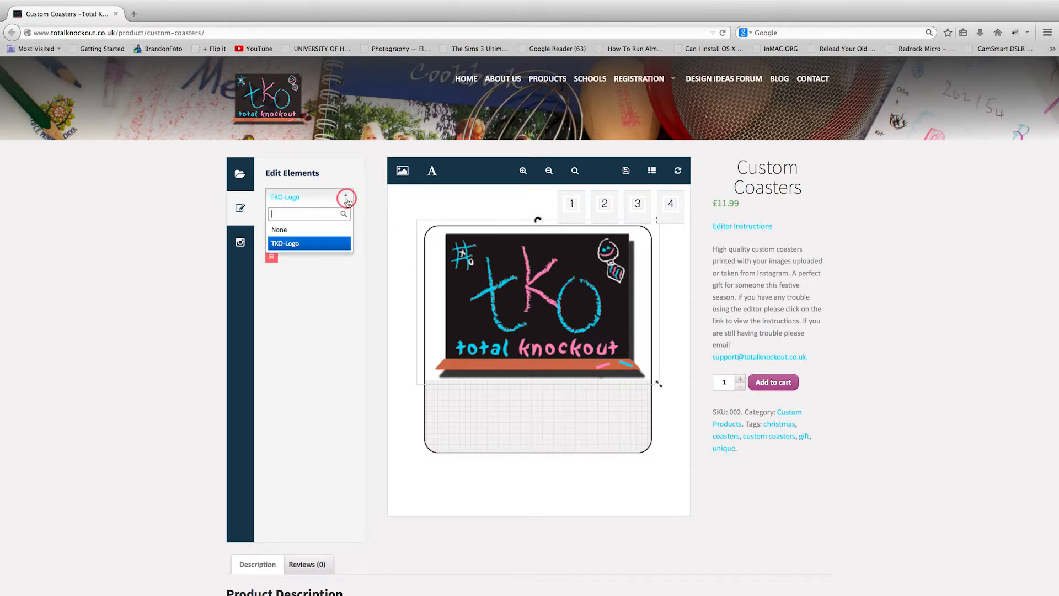
left_click(437, 203)
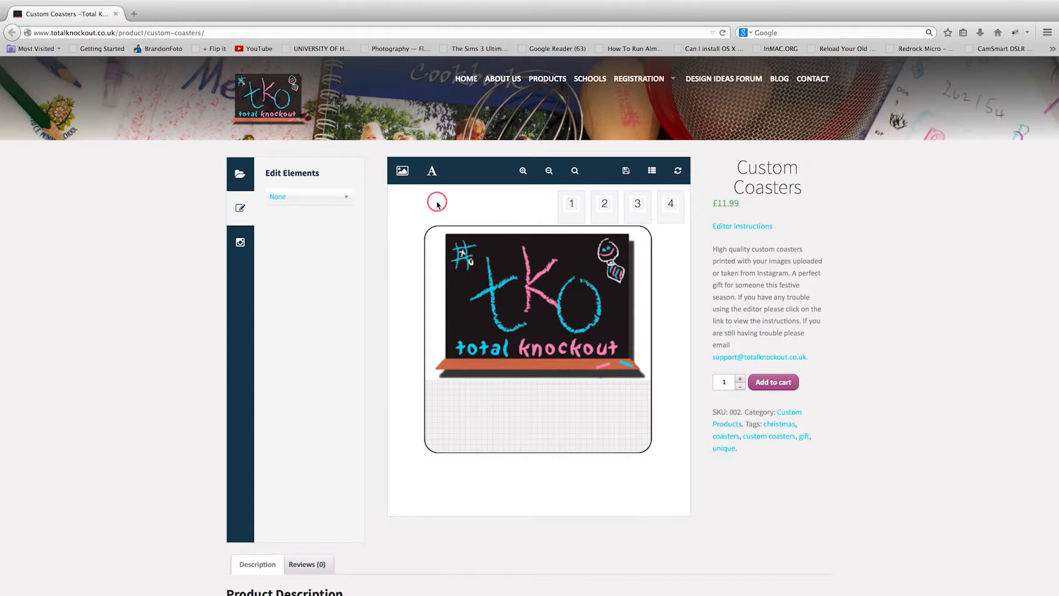
Add a text element, try moving and enlarging it, then delete it.
left_click(431, 173)
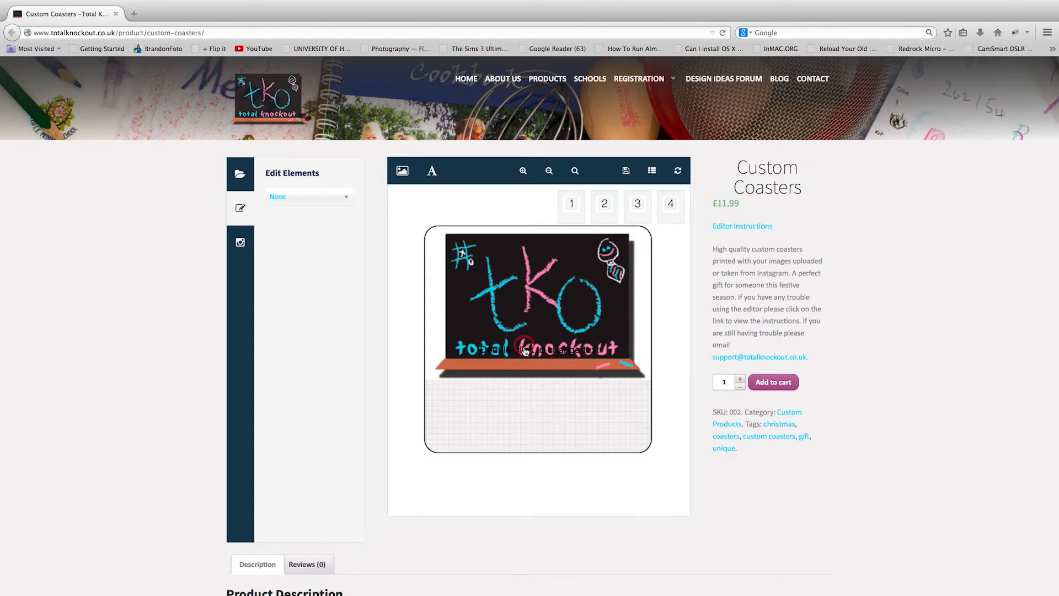
left_click_drag(525, 348, 527, 375)
left_click_drag(528, 374, 522, 394)
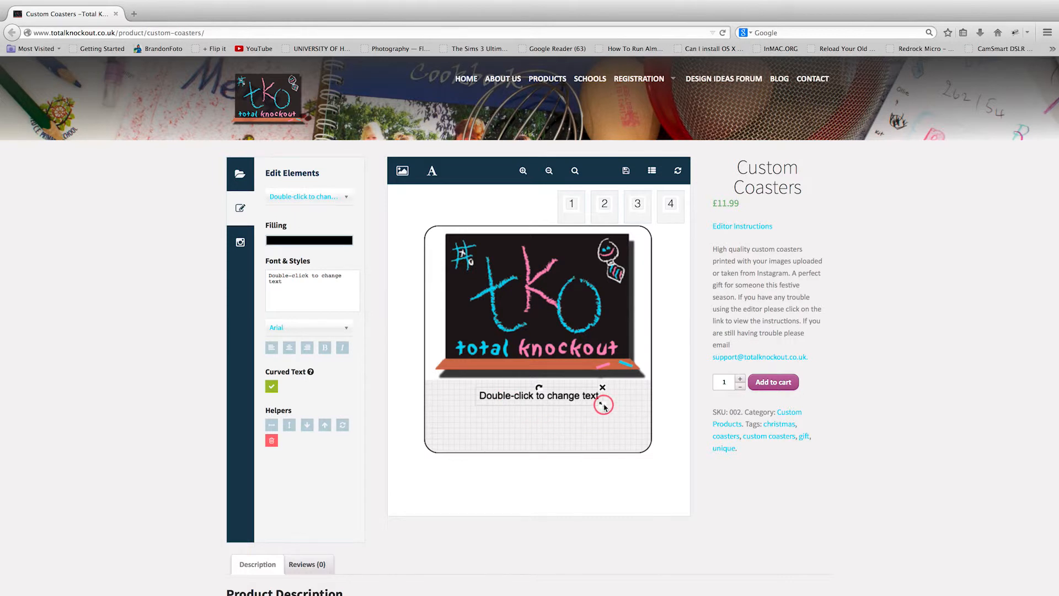
mouse_move(603, 407)
left_mouse_down()
mouse_move(634, 425)
mouse_move(561, 404)
mouse_move(607, 410)
left_mouse_up()
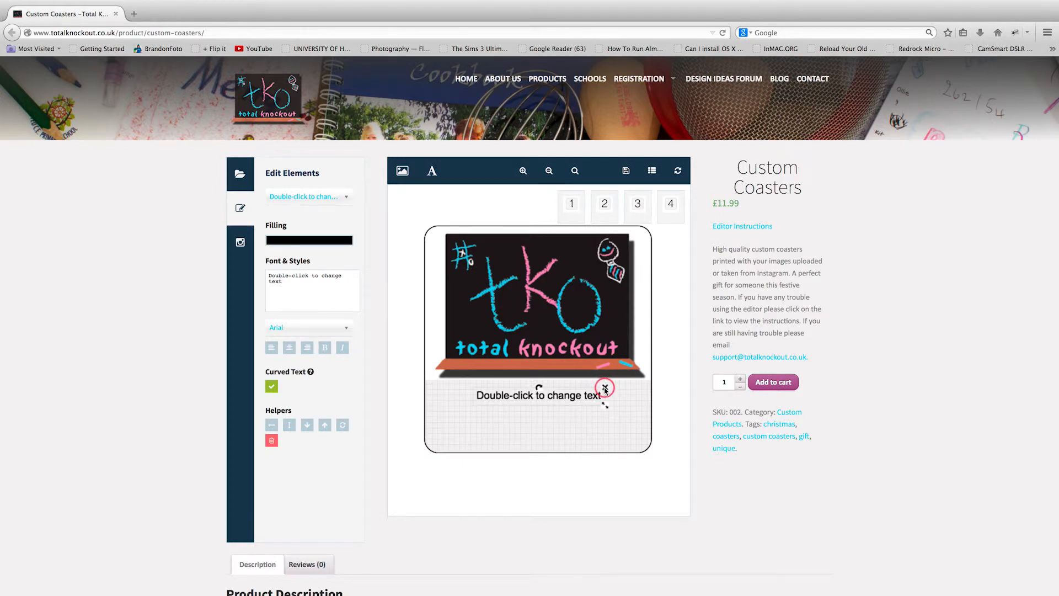
left_click(605, 388)
Add a fresh text element and rotate it to a diagonal angle.
left_click(430, 171)
left_click(527, 394)
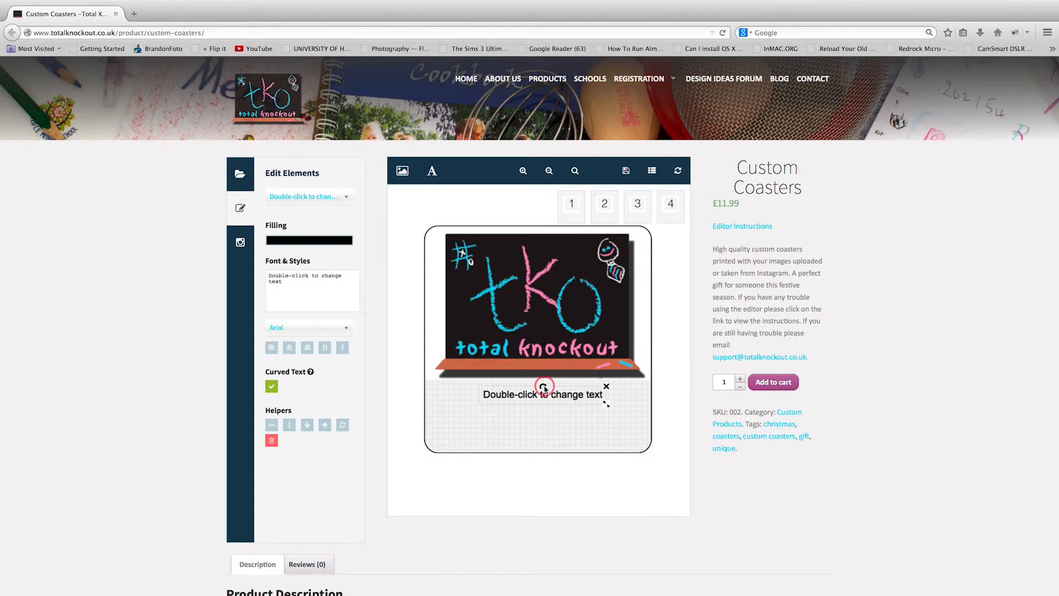
left_click_drag(550, 386, 538, 364)
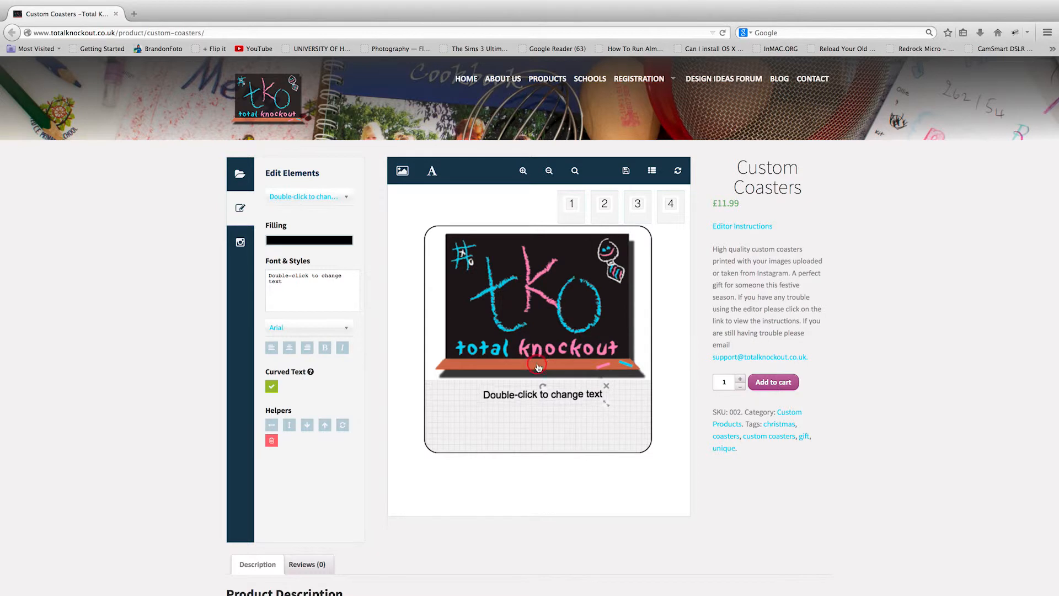
left_click(529, 284)
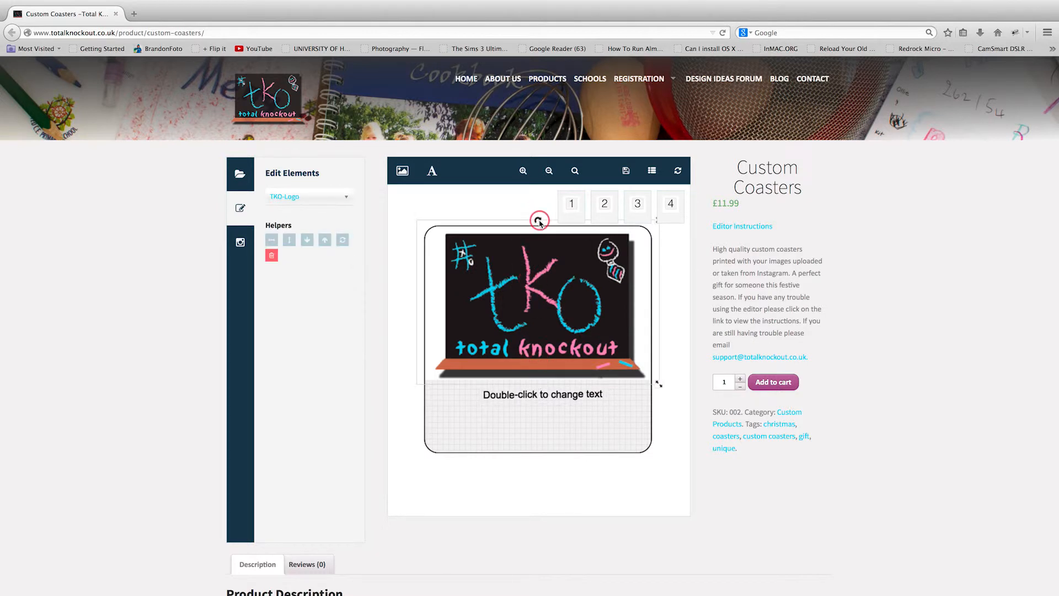
left_click(529, 397)
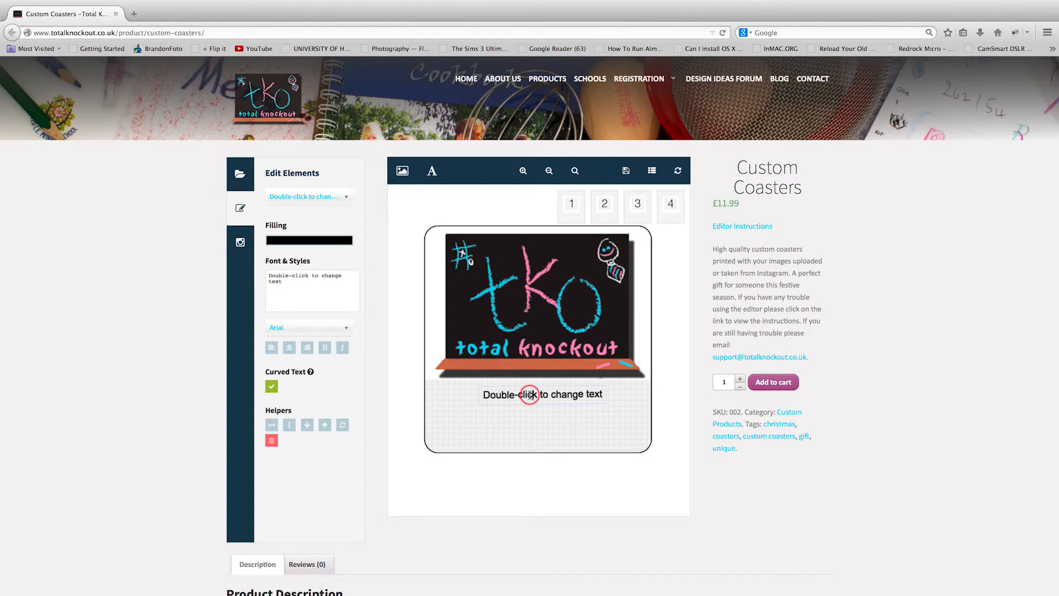
Replace the placeholder with 'This is where you enter text.', then reset the text element.
left_click_drag(589, 399, 494, 395)
type("Dot")
key("BackSpace")
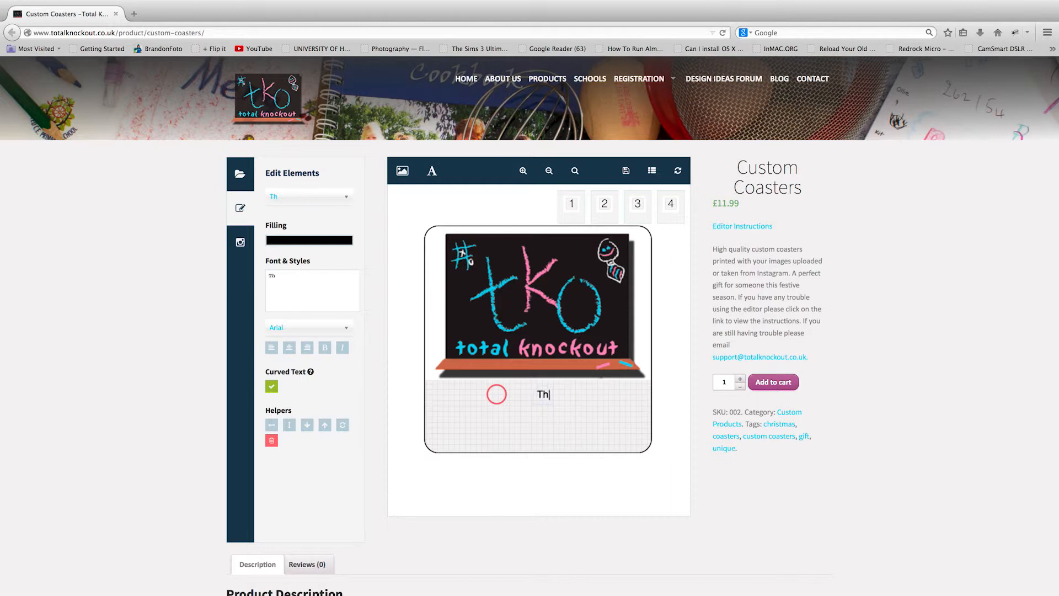
type("This is where you enter text")
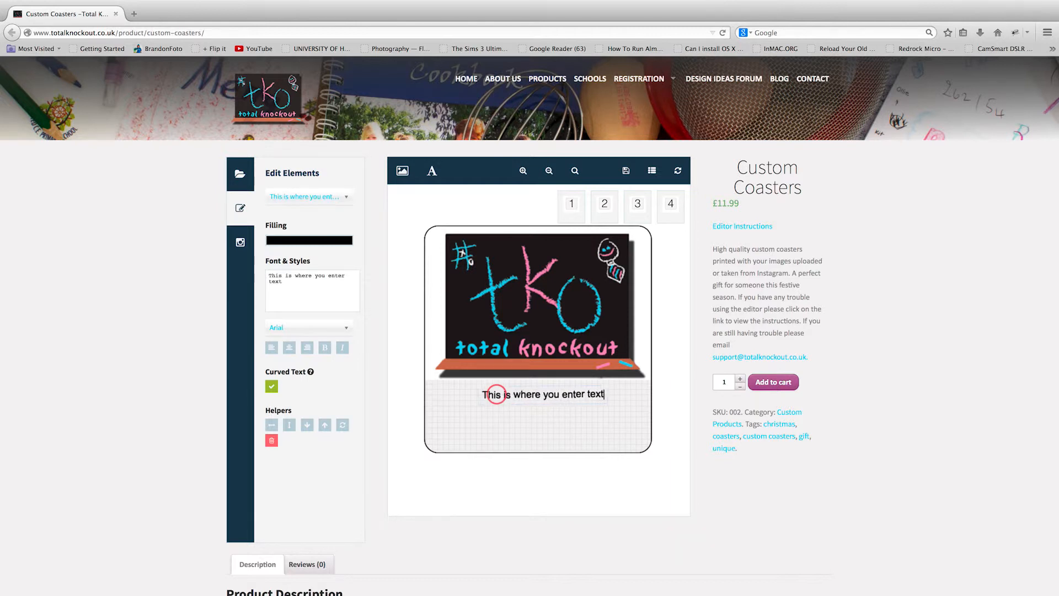
type(".")
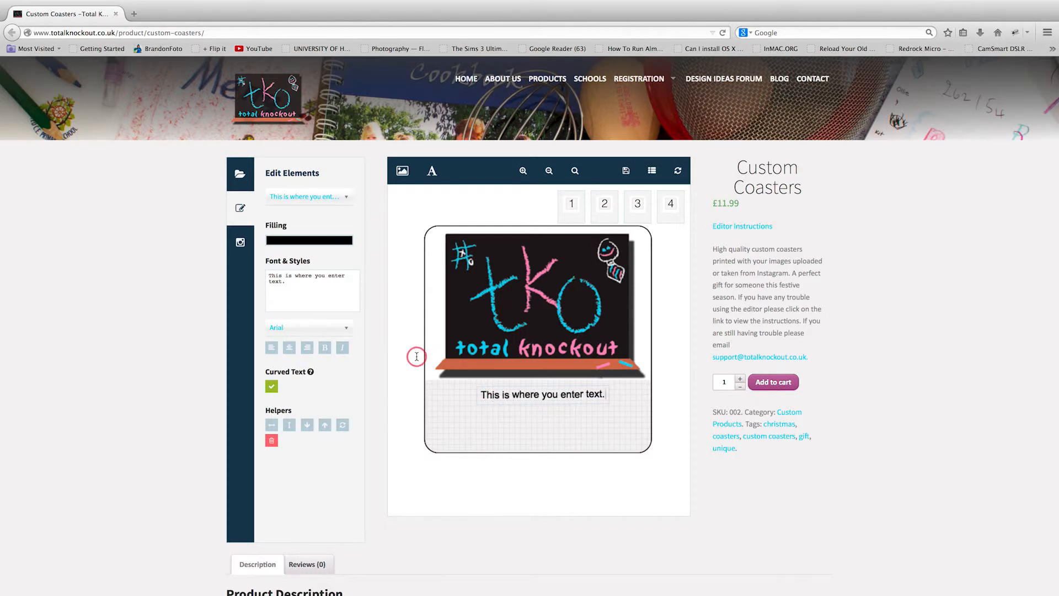
left_click(344, 424)
Nudge the TKO logo slightly higher and move the text onto the grid below it.
left_click_drag(552, 348, 554, 382)
left_click(531, 338)
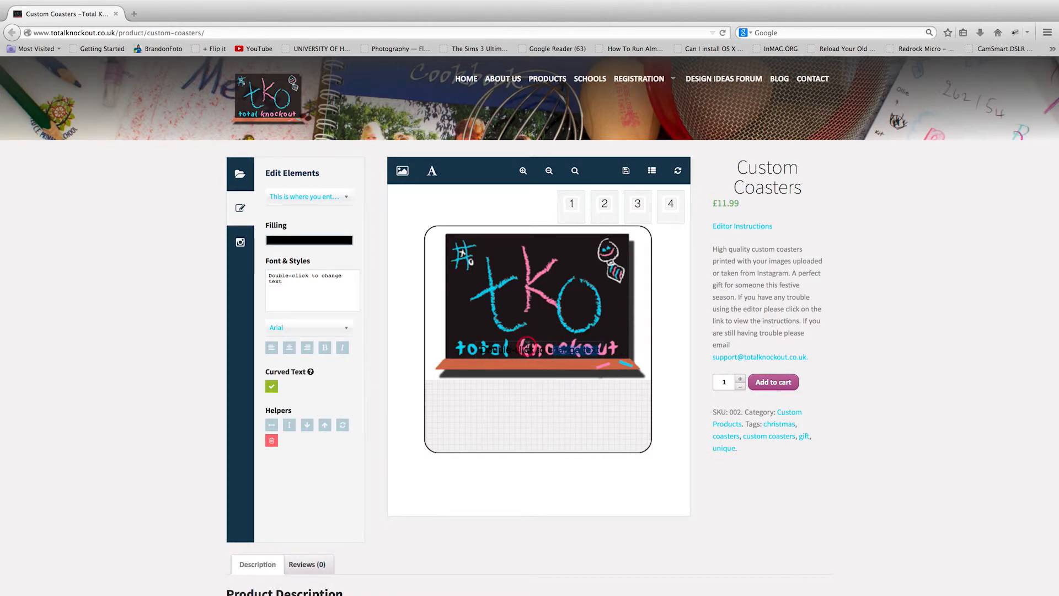
mouse_move(530, 342)
left_mouse_down()
mouse_move(528, 378)
mouse_move(531, 338)
left_mouse_up()
left_click(343, 202)
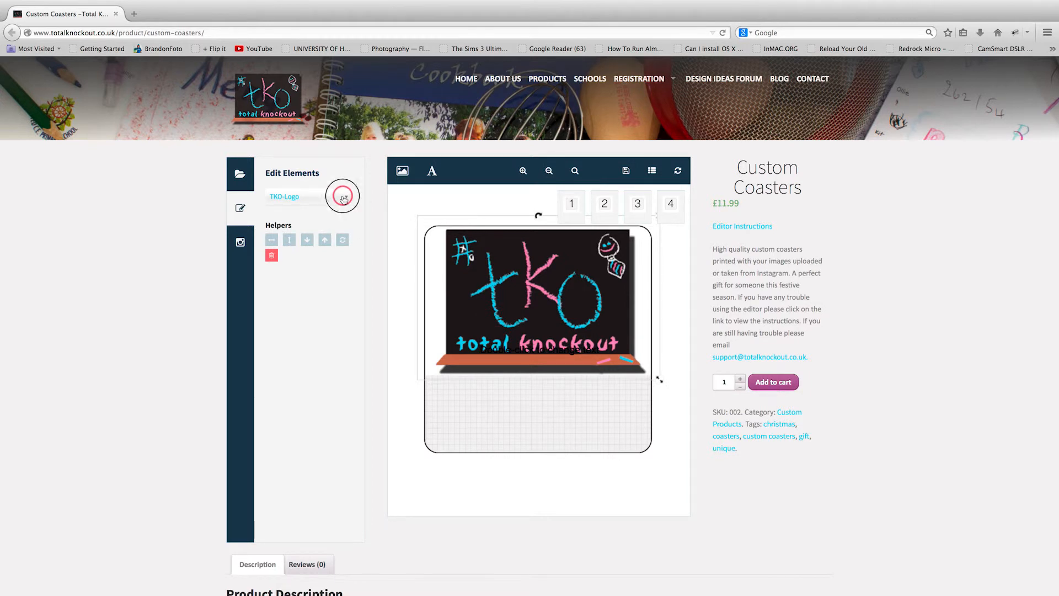
left_click(319, 257)
left_click(530, 341)
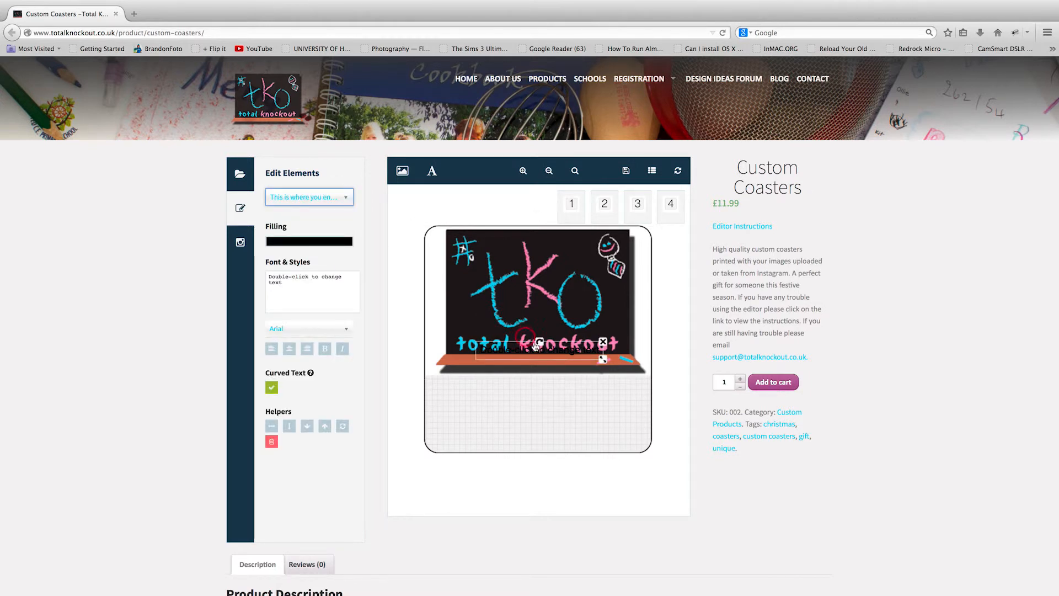
left_click_drag(535, 352, 537, 401)
left_click(553, 410)
Change the text fill from a trial green to red (#ff1e00), then select the existing text.
double_click(557, 401)
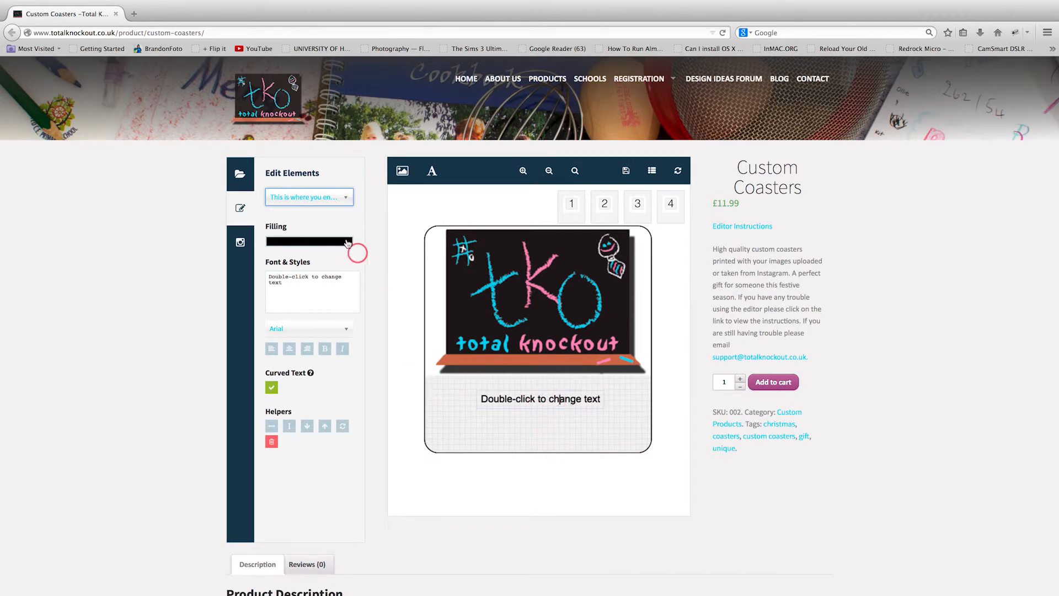
left_click(328, 242)
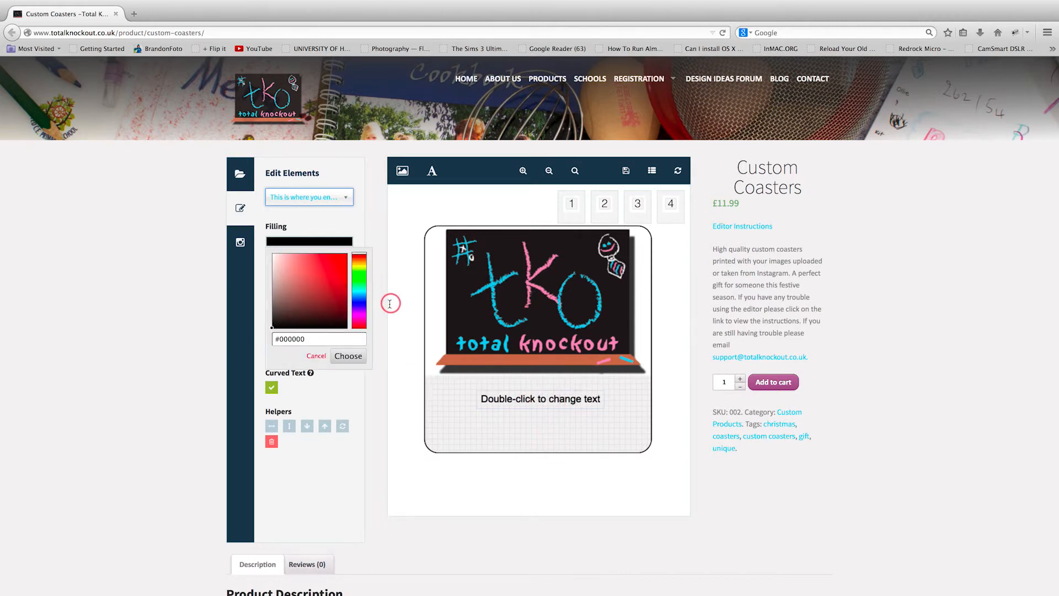
mouse_move(357, 257)
left_mouse_down()
mouse_move(362, 310)
mouse_move(354, 236)
mouse_move(362, 243)
left_mouse_up()
left_click(340, 357)
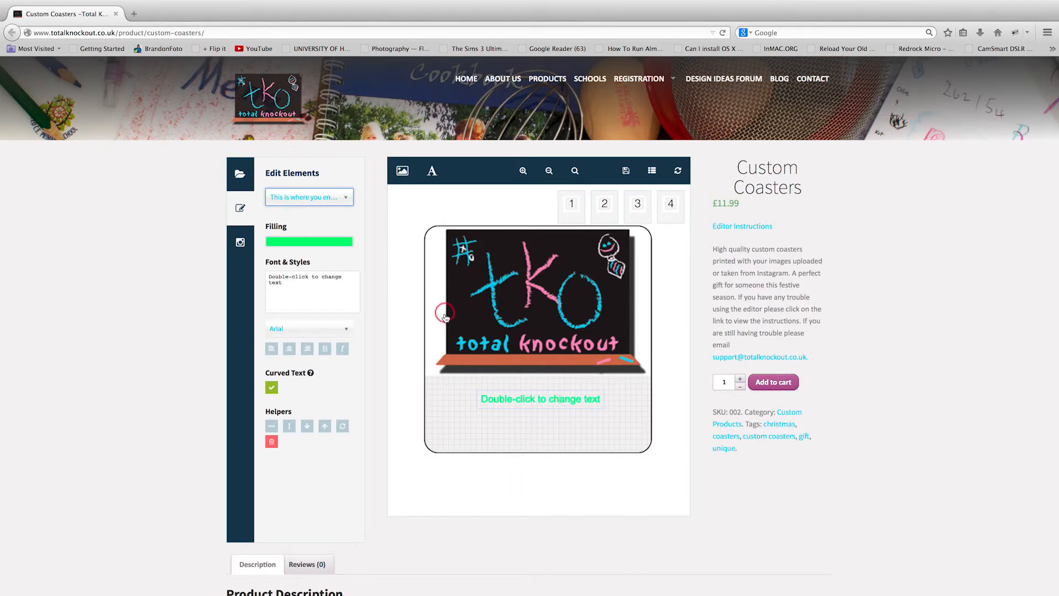
left_click(313, 241)
left_click_drag(361, 268, 359, 255)
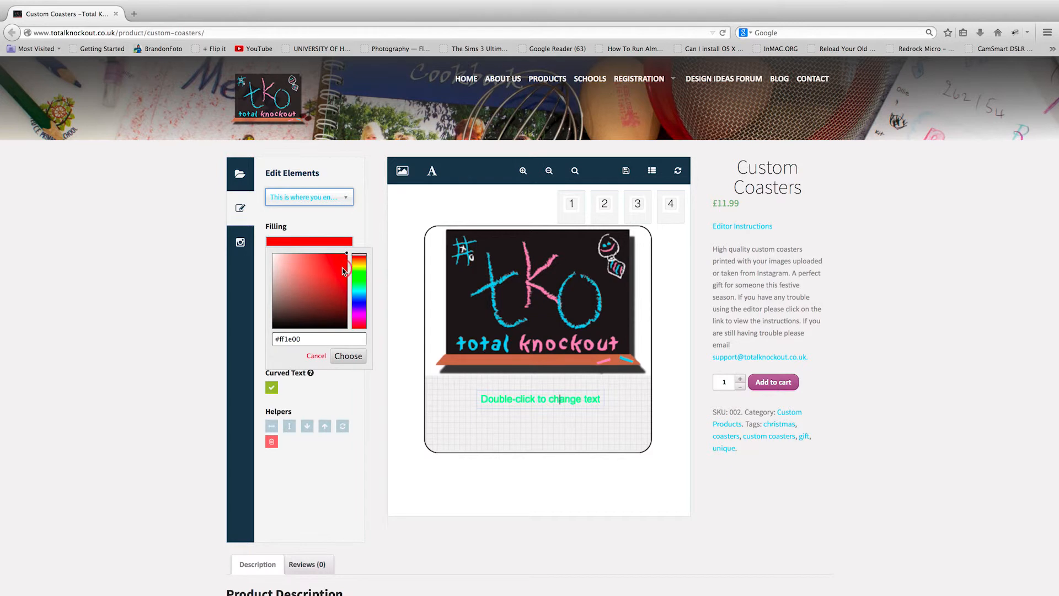
left_click(343, 357)
left_click(518, 405)
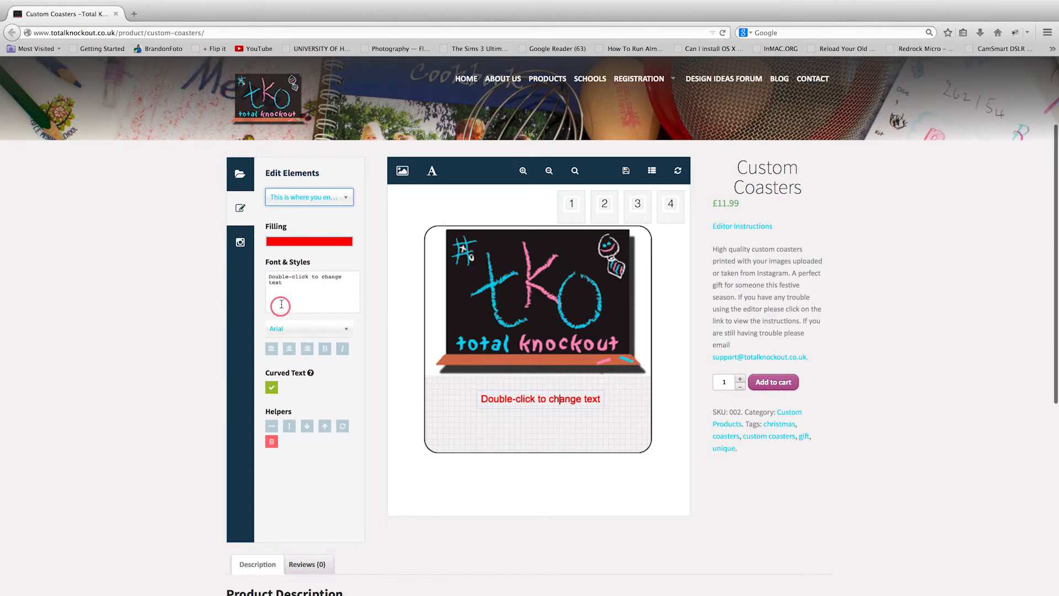
left_click_drag(288, 283, 248, 265)
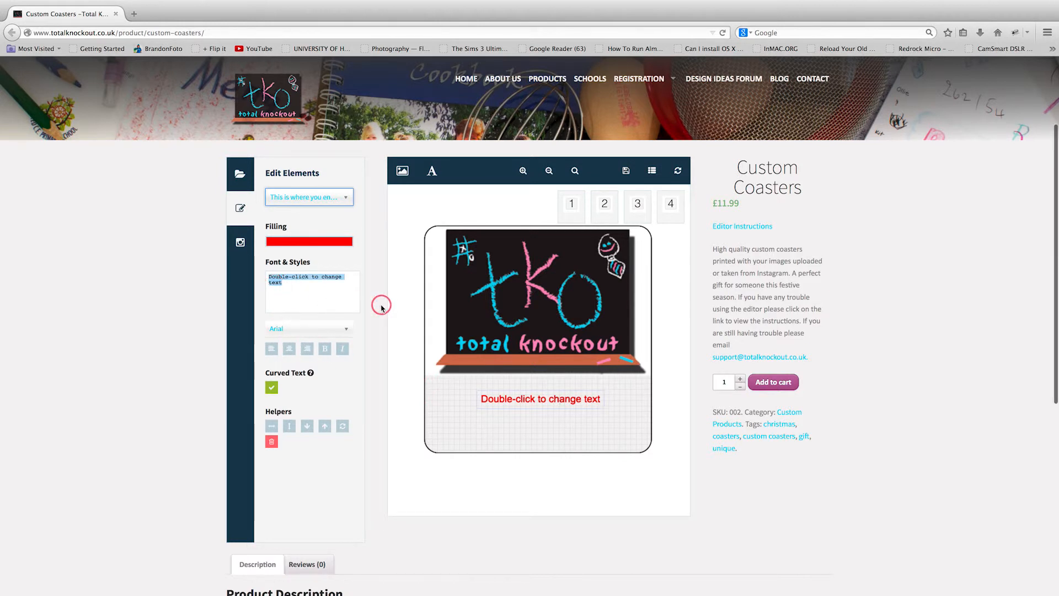
Type 'Hello this is typing in the editor', set it to Helvetica and centre it.
type("Hello th")
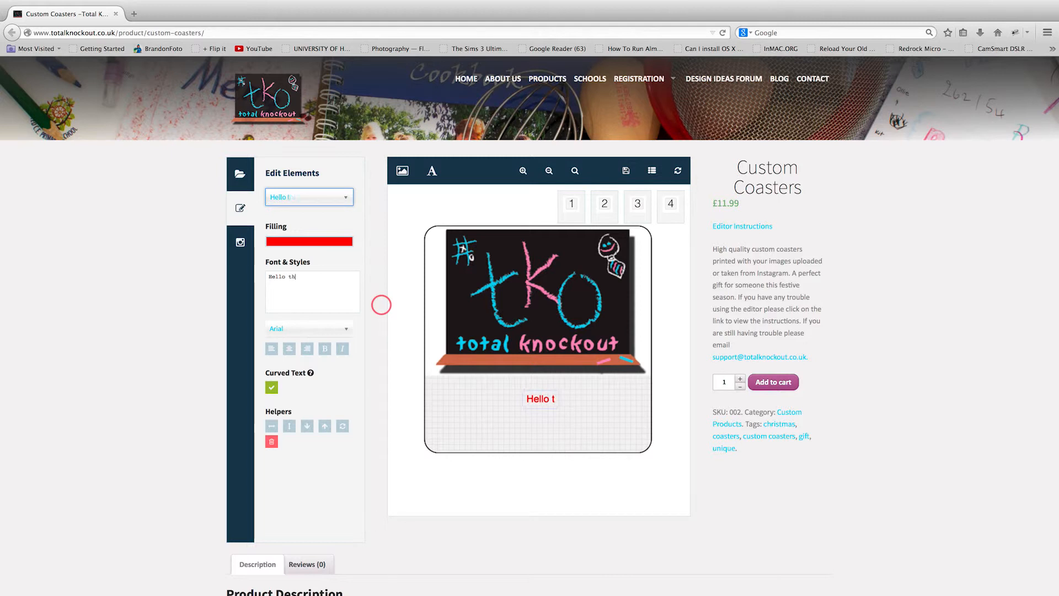
type("is is typing in")
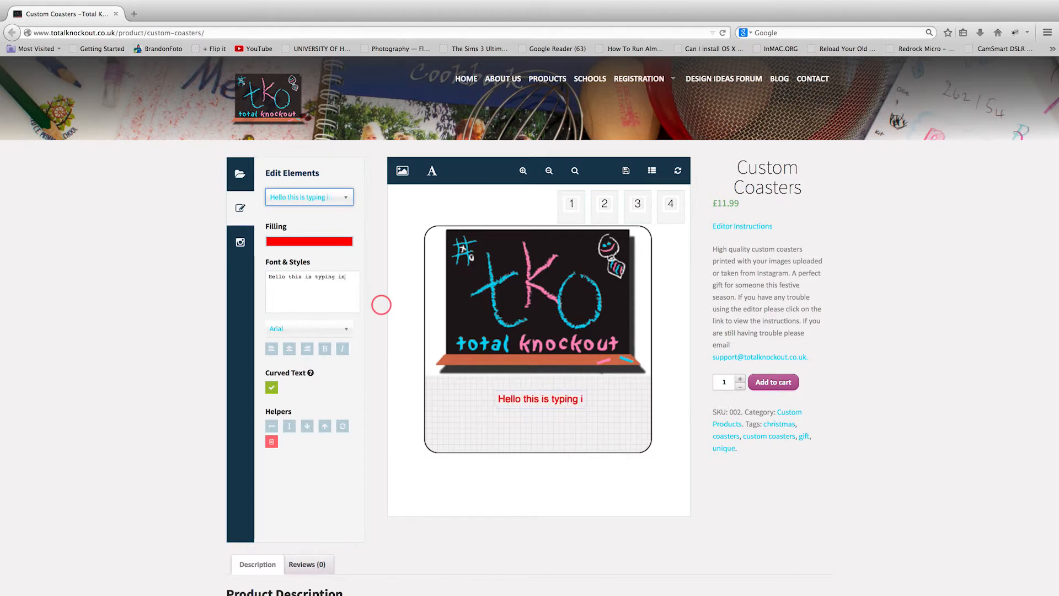
type(" the editor")
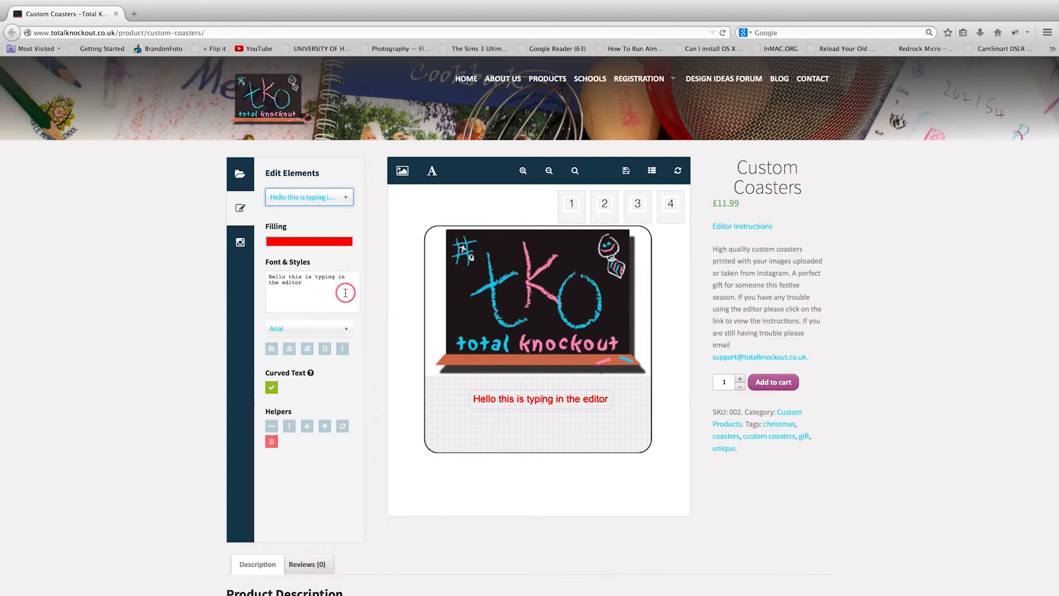
left_click(331, 329)
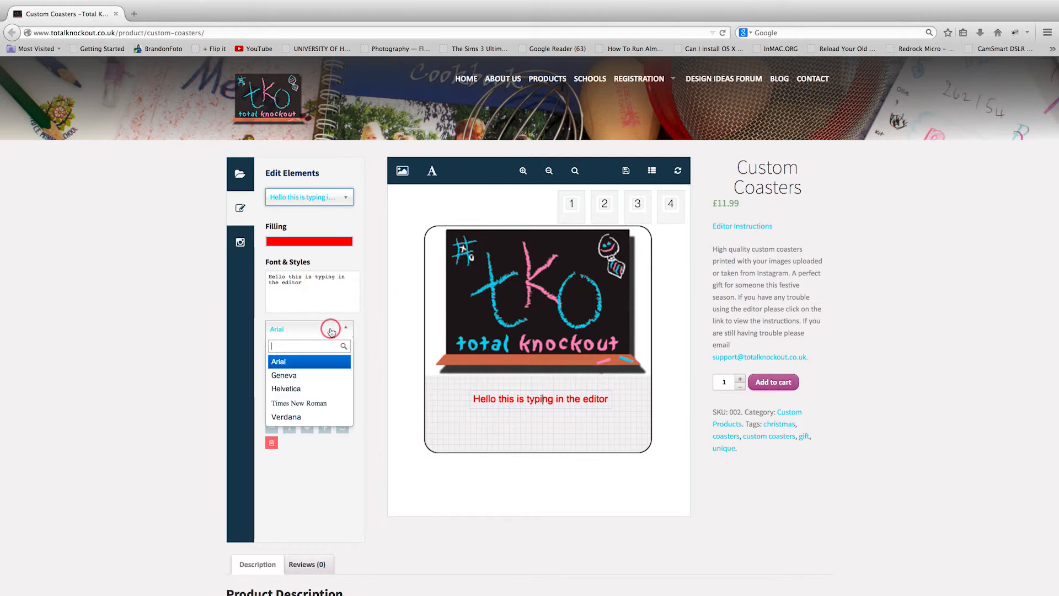
left_click(300, 389)
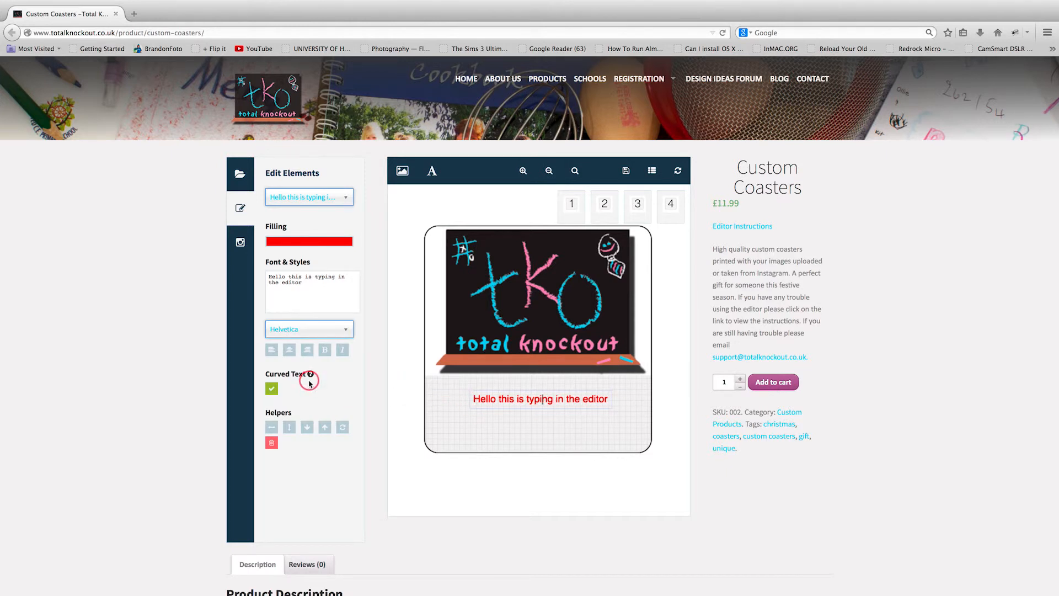
left_click(271, 353)
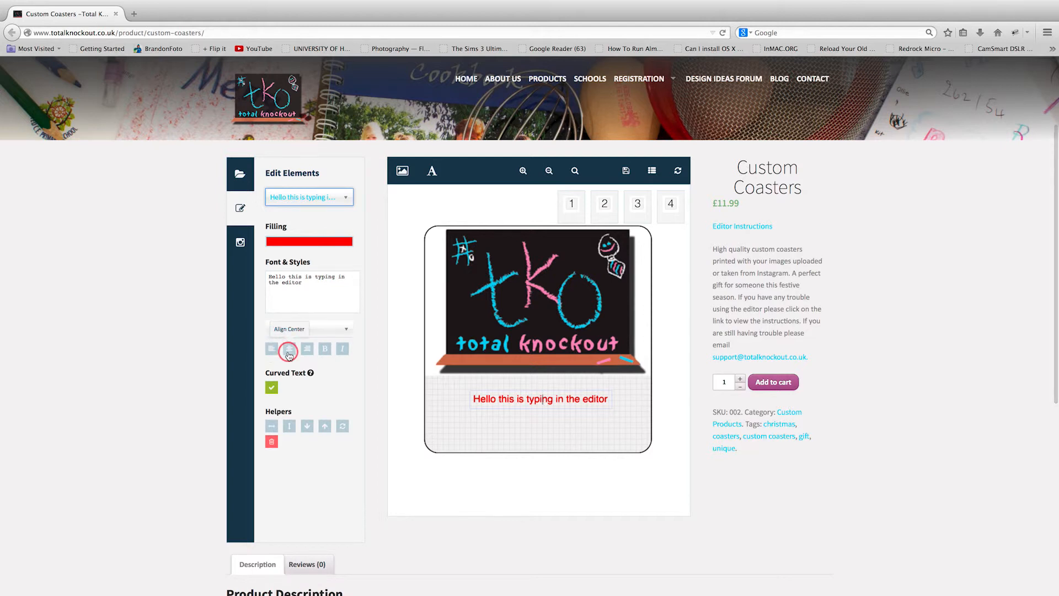
left_click(288, 352)
Break the text onto a second line starting at 'in the editor'.
left_click(529, 380)
left_click(559, 399)
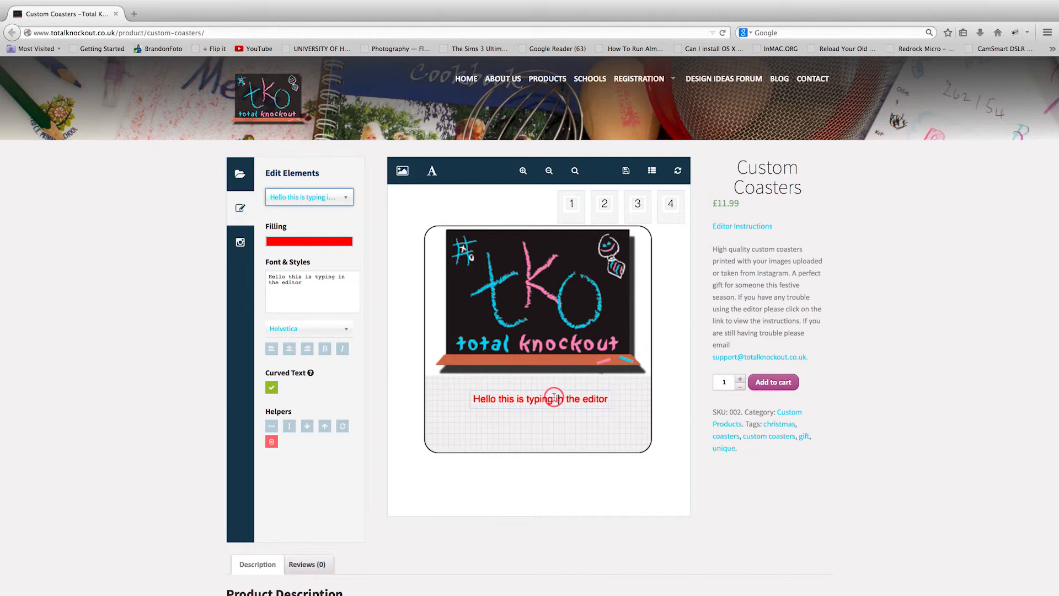
key("Return")
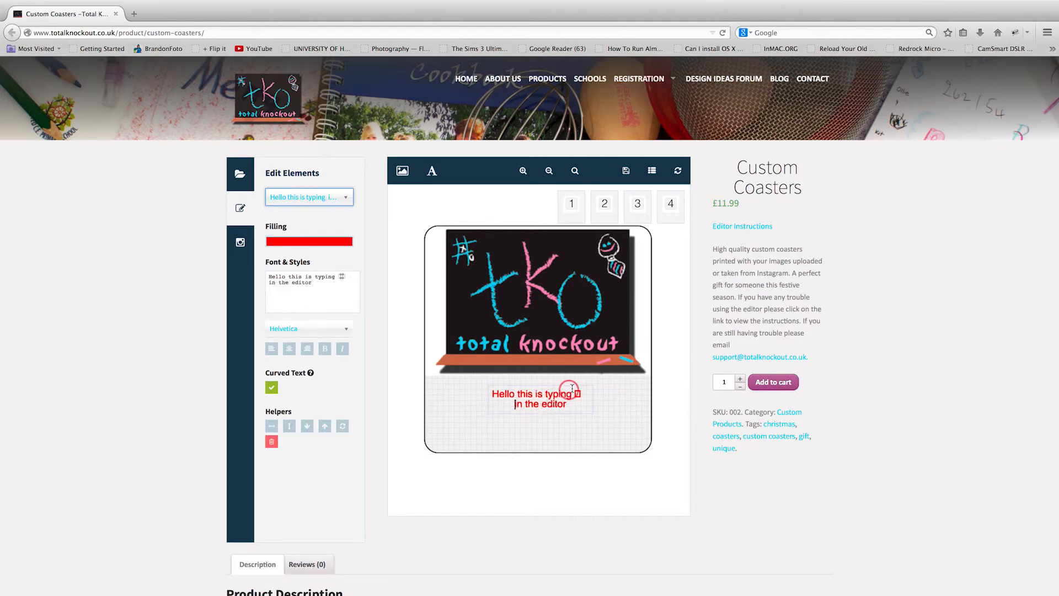
key("BackSpace")
left_click(417, 451)
left_click(423, 445)
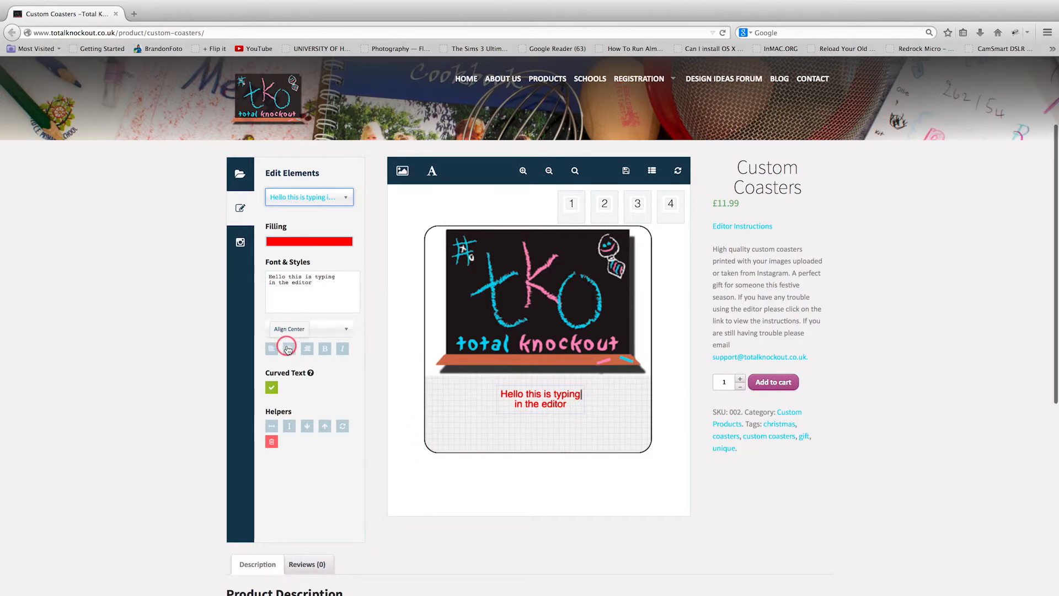
Try right, left and centre alignment plus Bold and Italic, ending centred and plain.
left_click(307, 348)
left_click(271, 349)
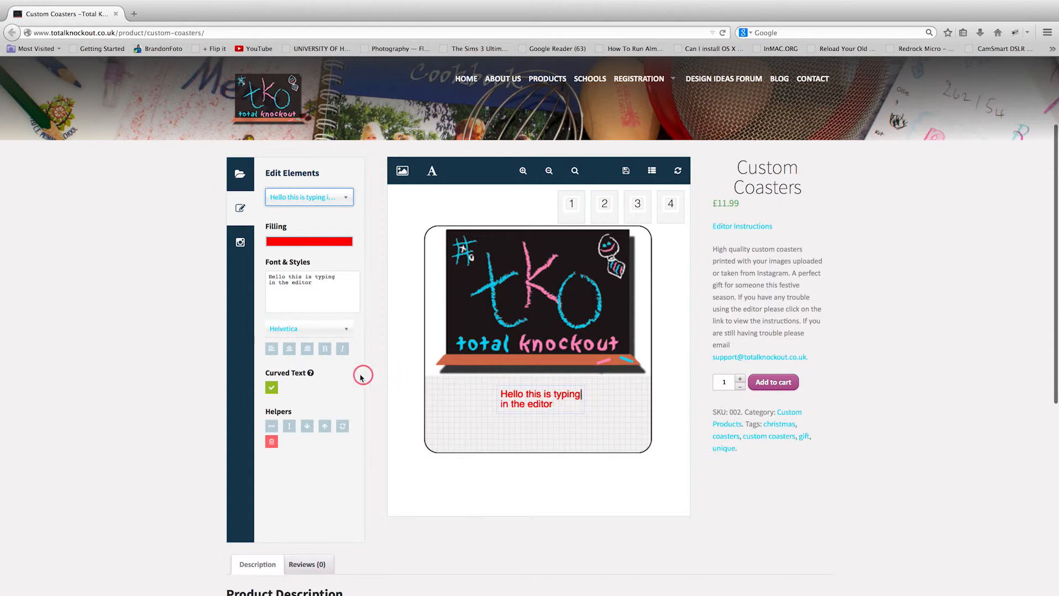
left_click(289, 349)
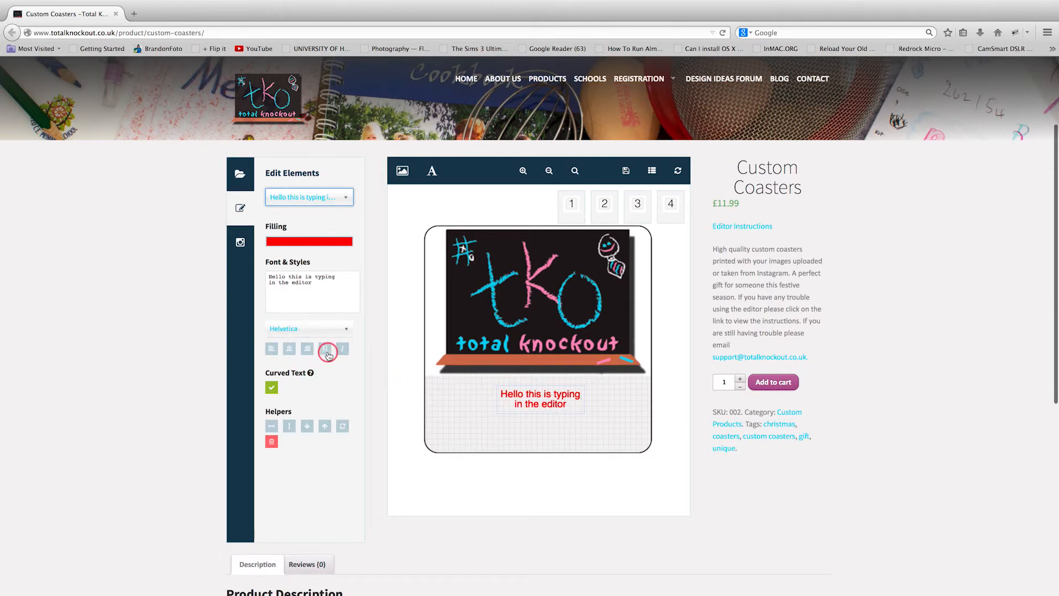
left_click(327, 350)
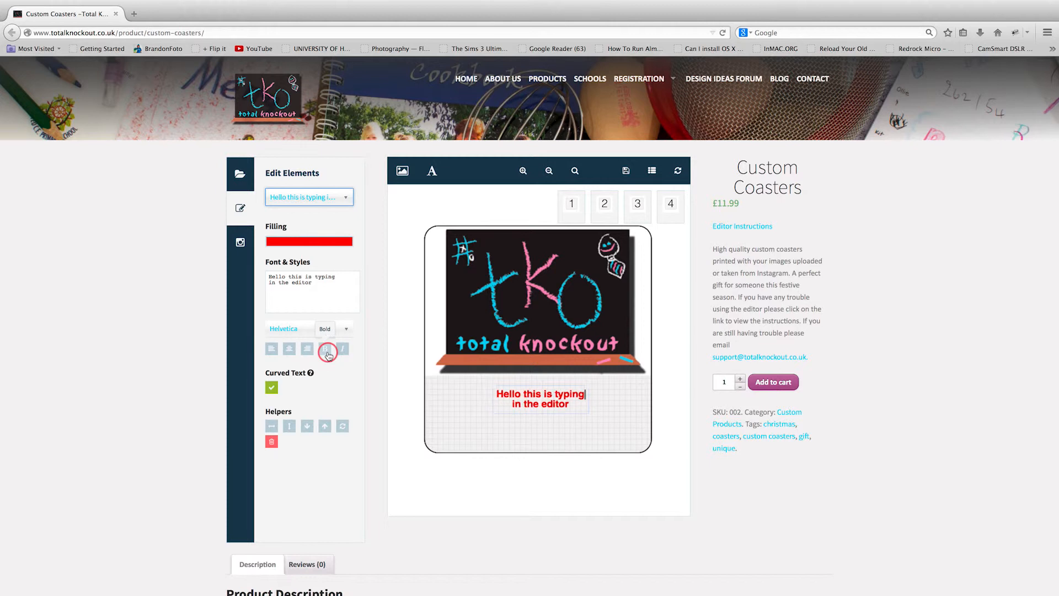
left_click(343, 349)
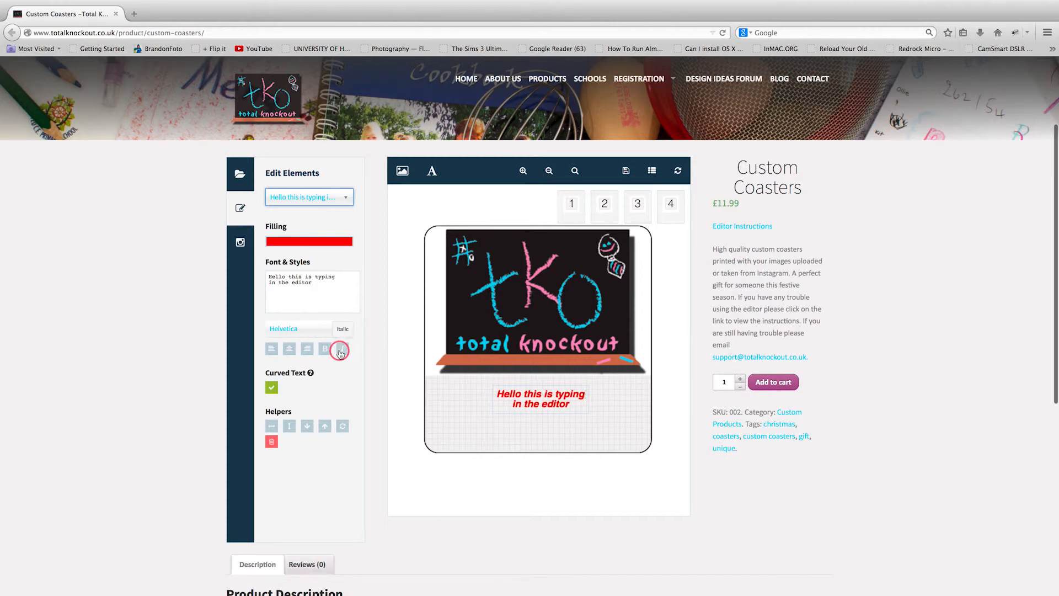
left_click(325, 351)
left_click(342, 350)
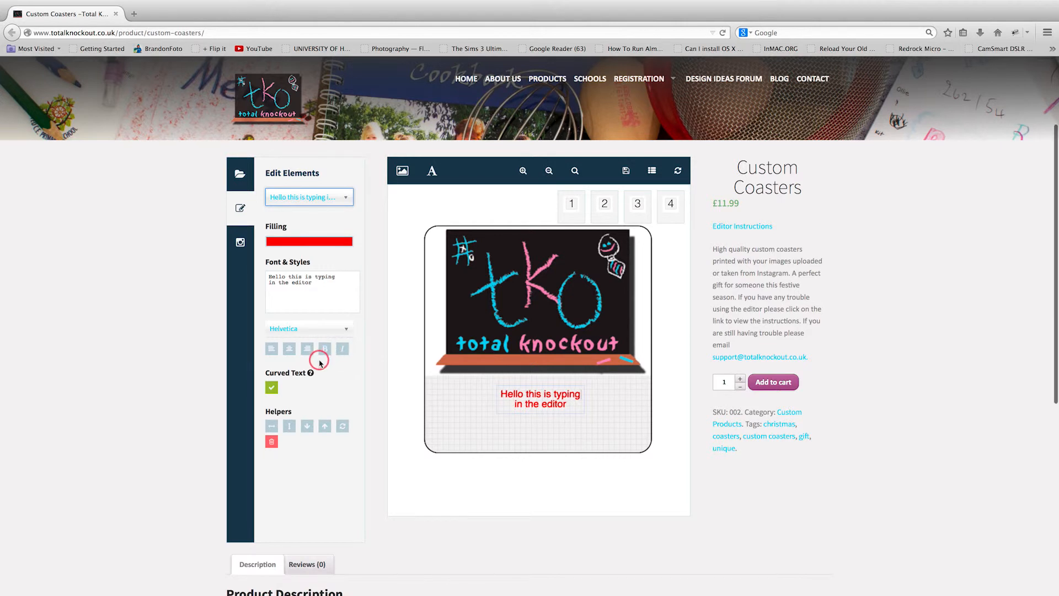
left_click(272, 390)
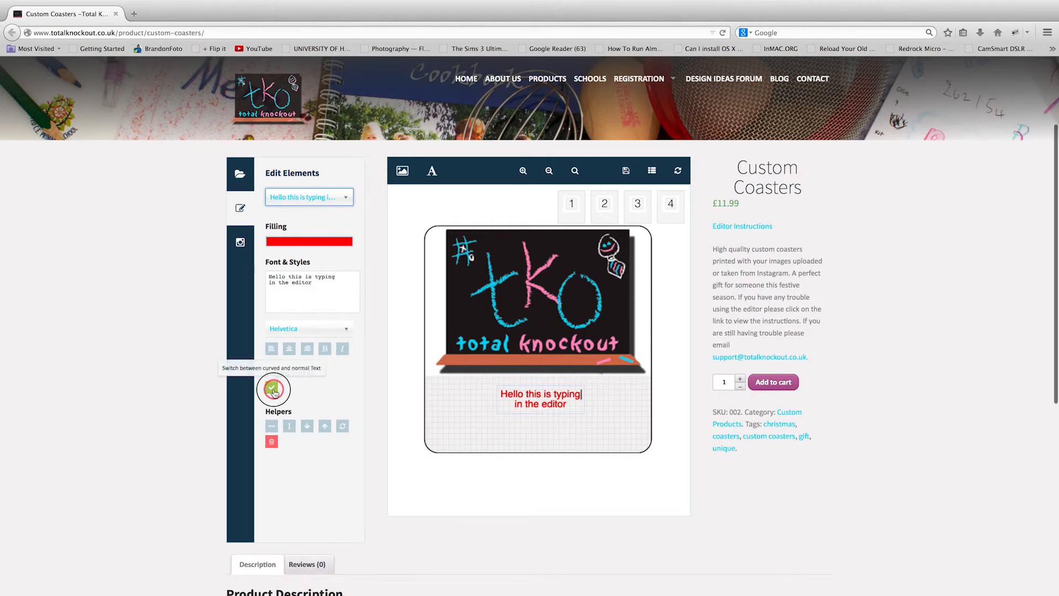
left_click(560, 397)
left_click_drag(567, 396, 563, 433)
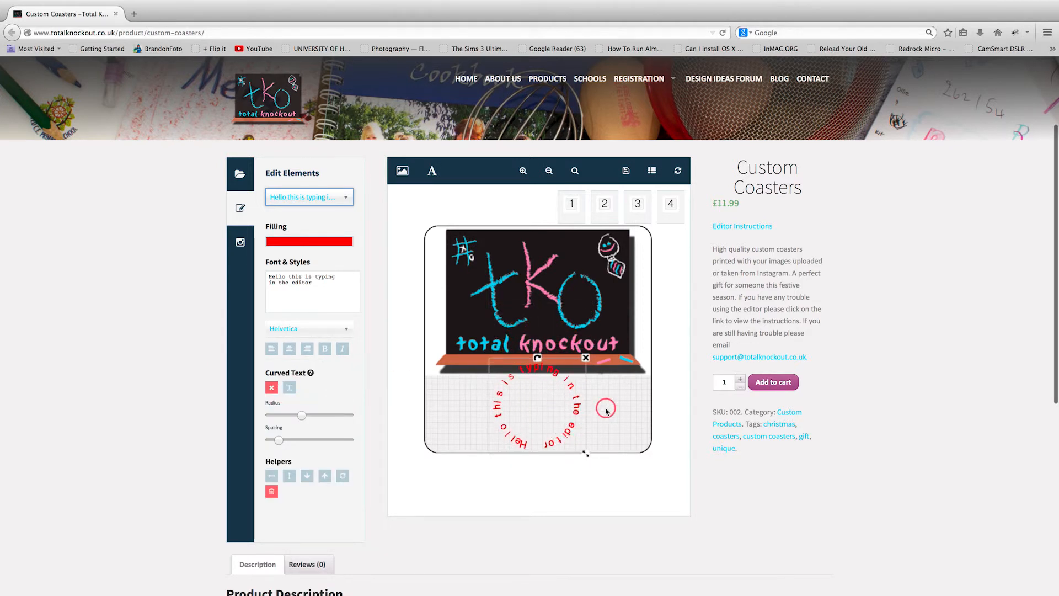
left_click(305, 418)
mouse_move(305, 420)
left_mouse_down()
mouse_move(341, 419)
mouse_move(280, 415)
mouse_move(300, 415)
mouse_move(293, 436)
mouse_move(342, 438)
mouse_move(275, 438)
mouse_move(313, 437)
left_mouse_up()
left_click(279, 436)
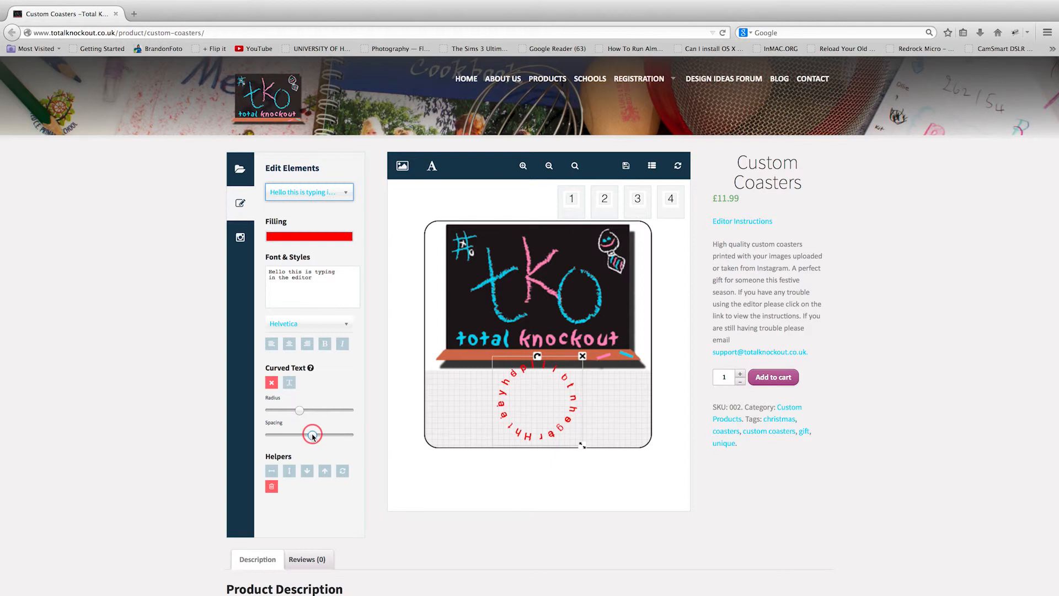
left_click(290, 383)
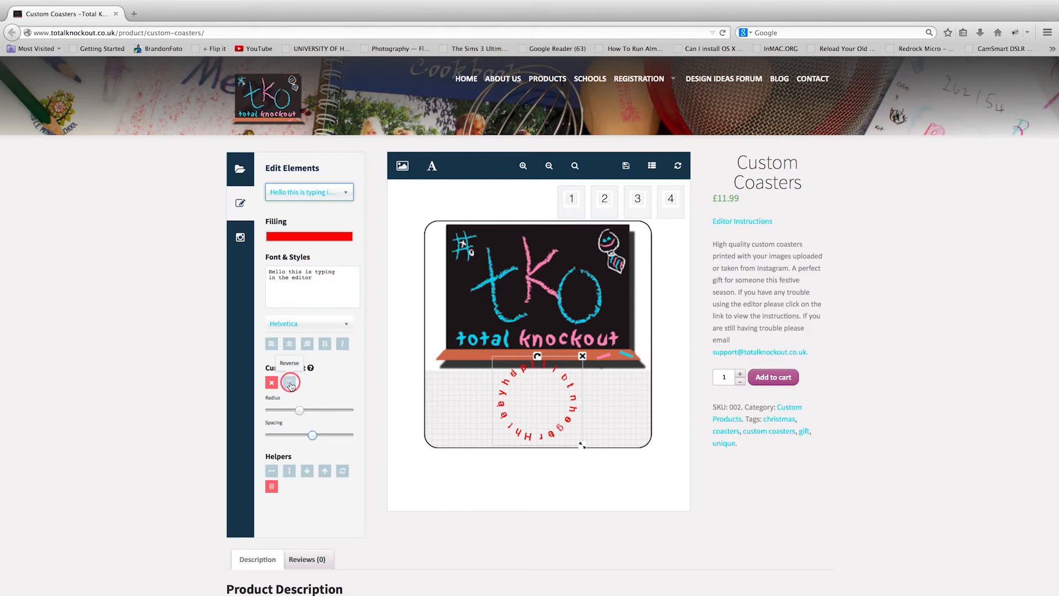
left_click(290, 383)
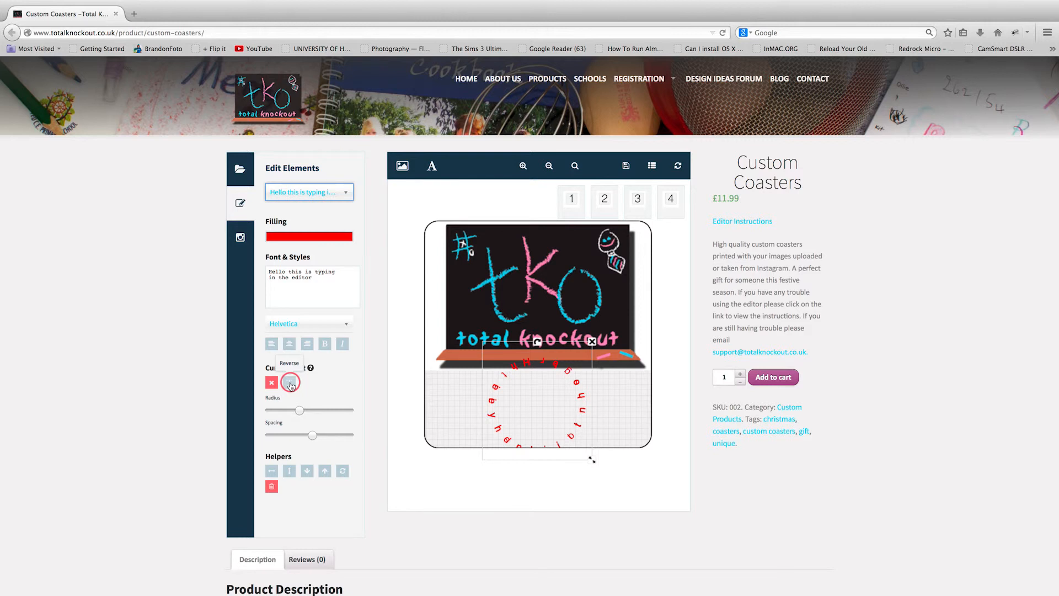
left_click(271, 383)
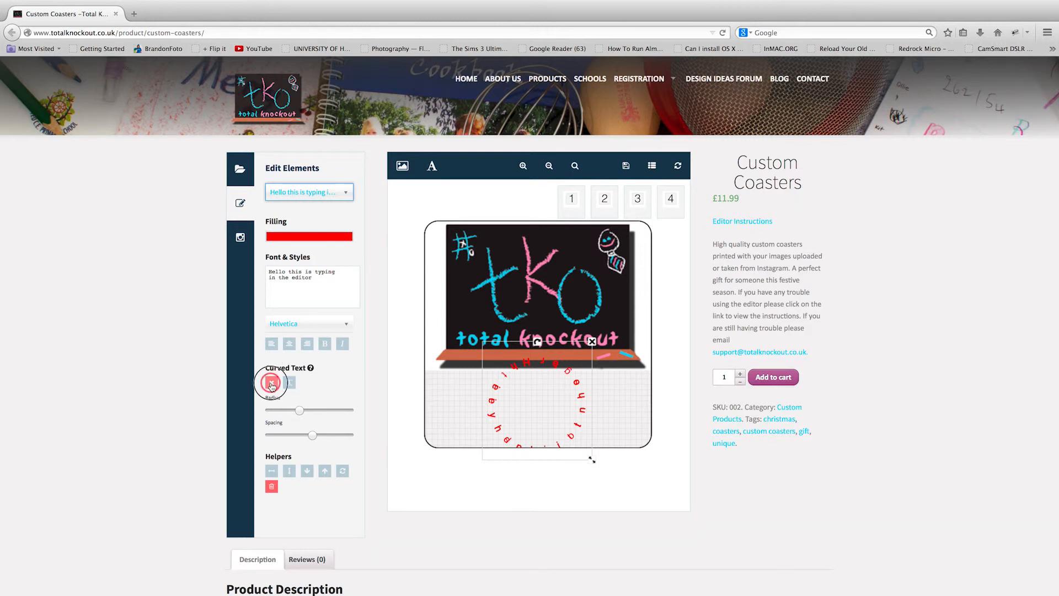
left_click(536, 413)
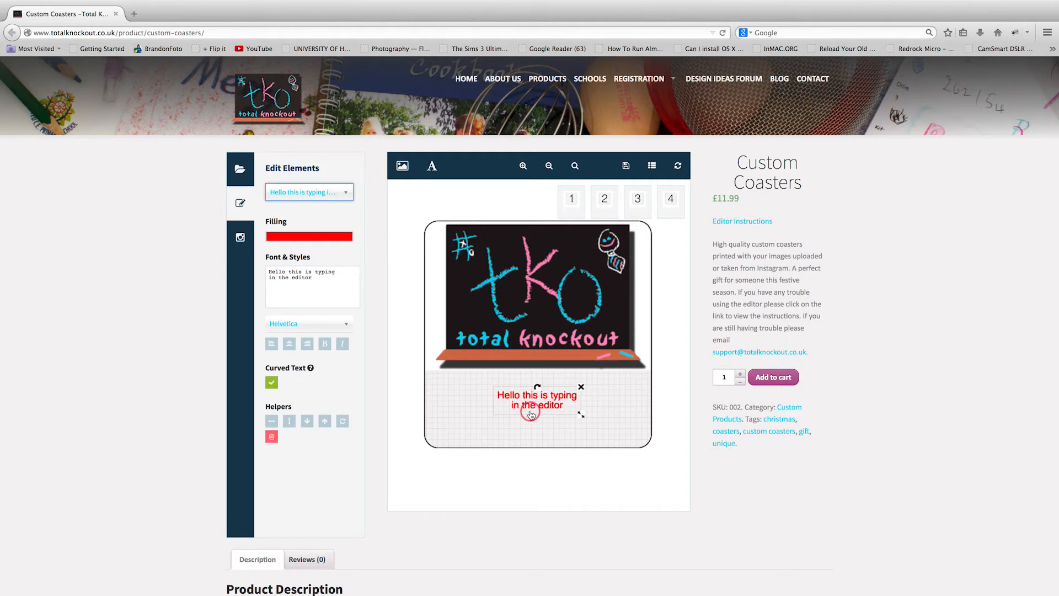
Review the designs on coaster tabs 1 through 4.
left_click(583, 365)
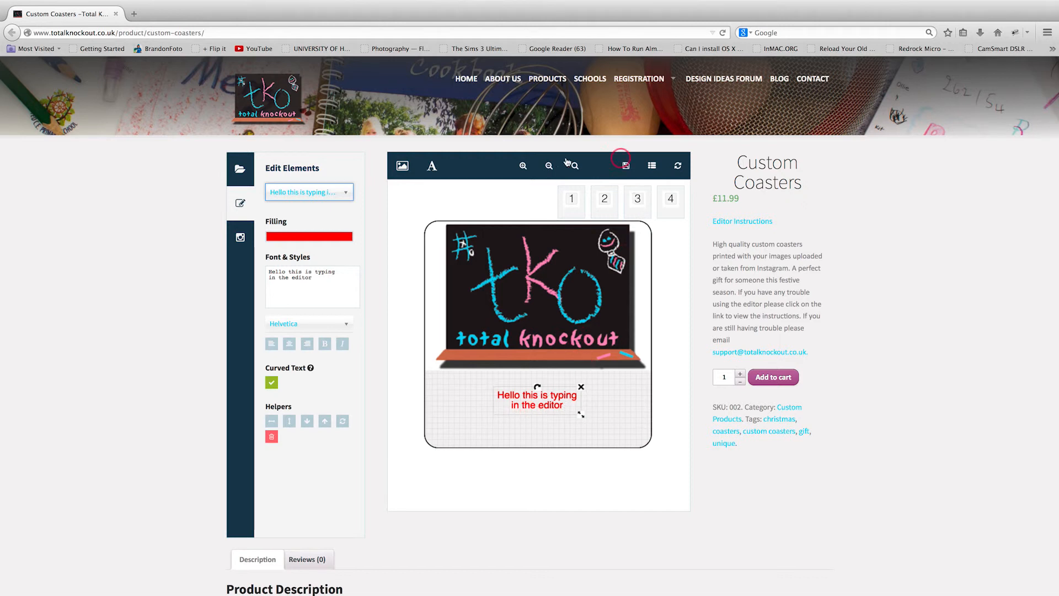
left_click(571, 200)
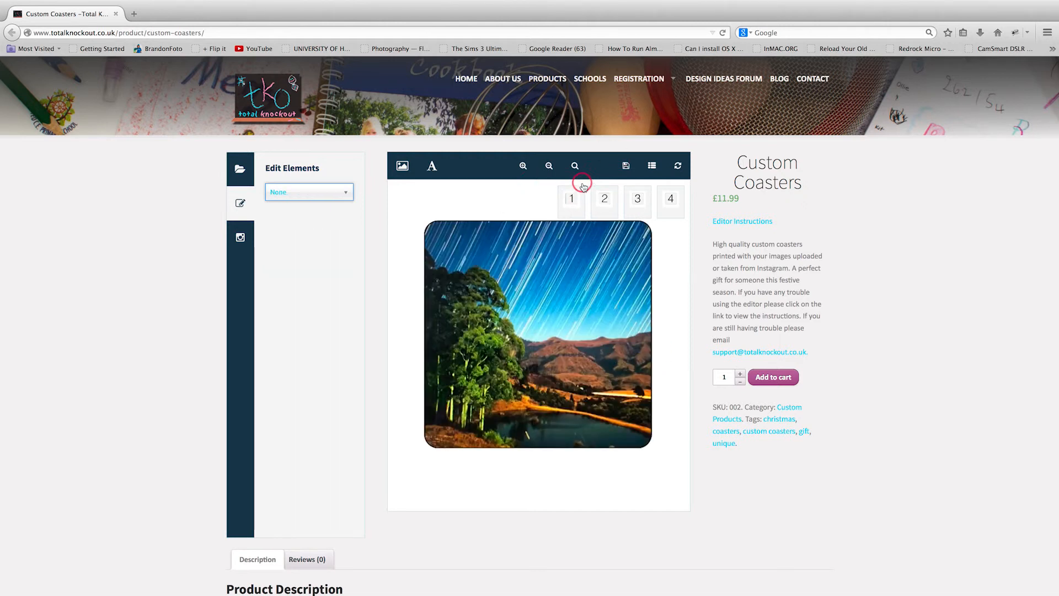
left_click(605, 200)
left_click(638, 200)
left_click(671, 200)
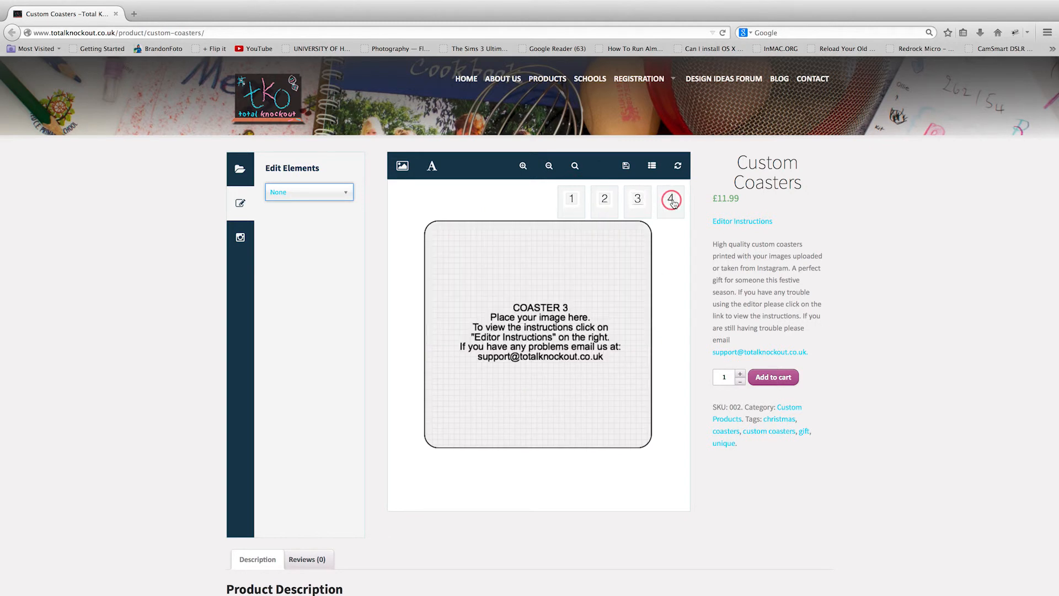
Back on the TKO coaster design, add the coasters to the cart and view the cart.
left_click(607, 201)
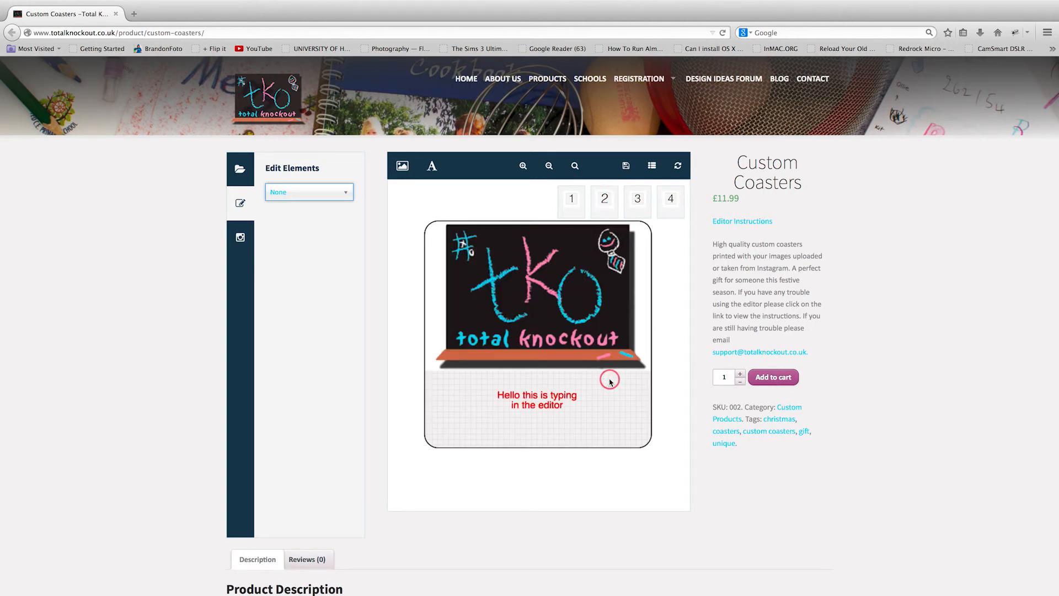
left_click(783, 379)
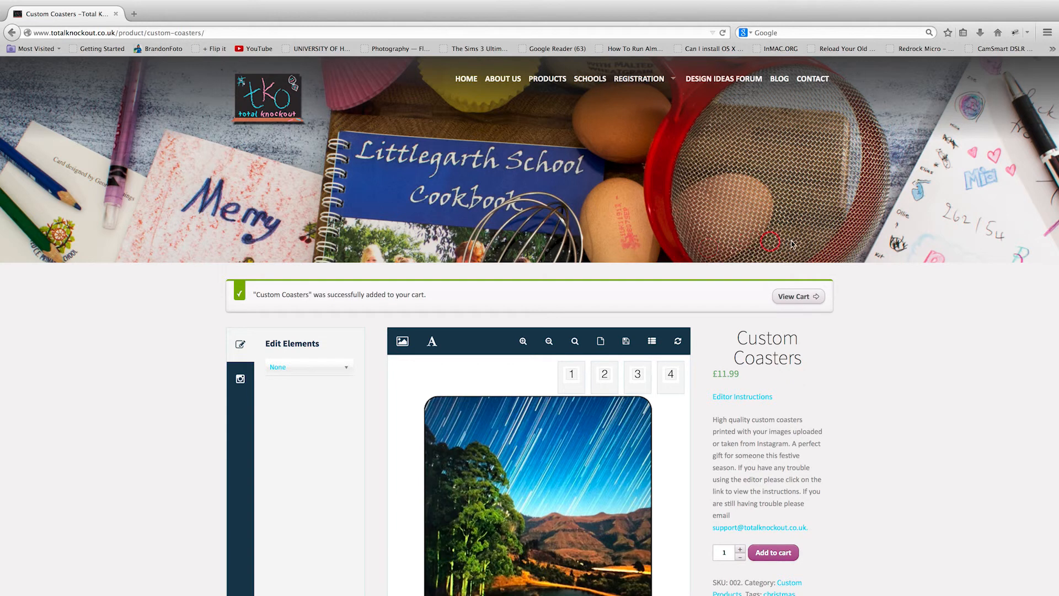
left_click(802, 301)
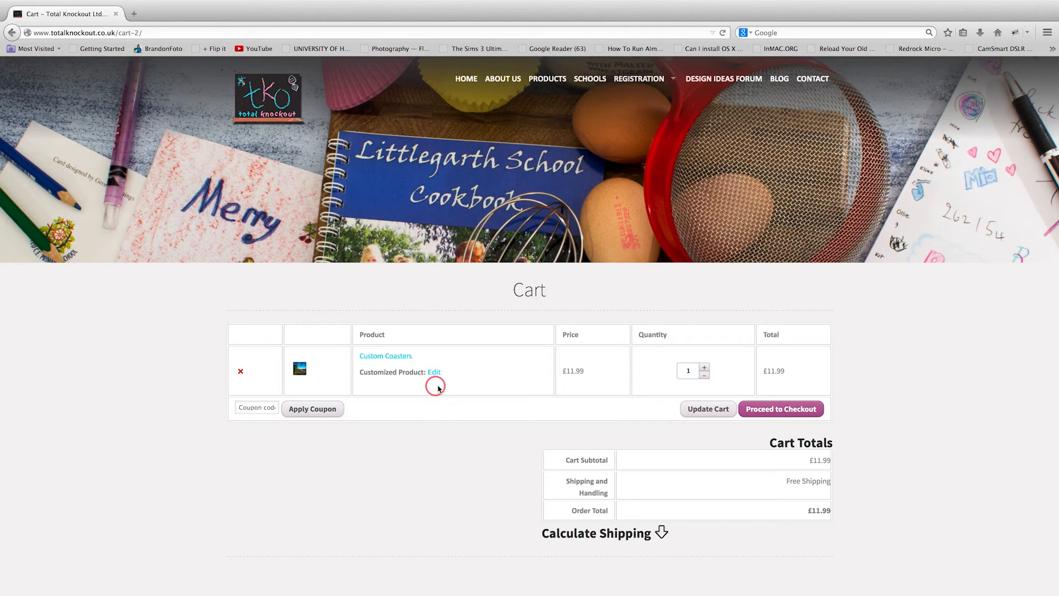
Proceed to checkout and review the £11.99 order summary with free shipping and PayPal.
scroll(470, 408, "down", 2)
scroll(470, 407, "down", 2)
left_click(753, 330)
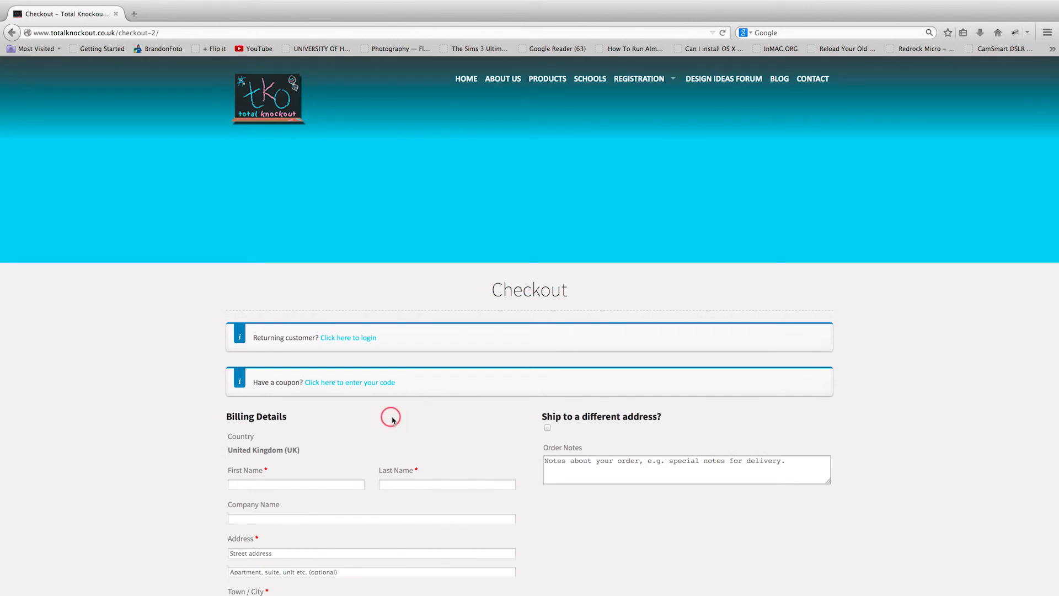
scroll(393, 416, "down", 10)
scroll(395, 478, "down", 10)
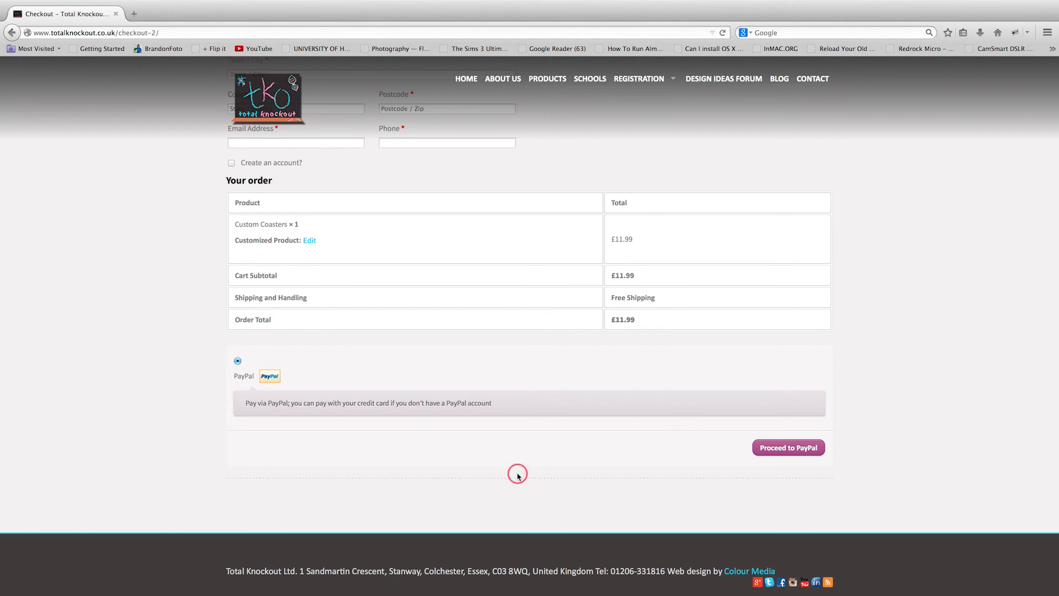
scroll(501, 393, "up", 15)
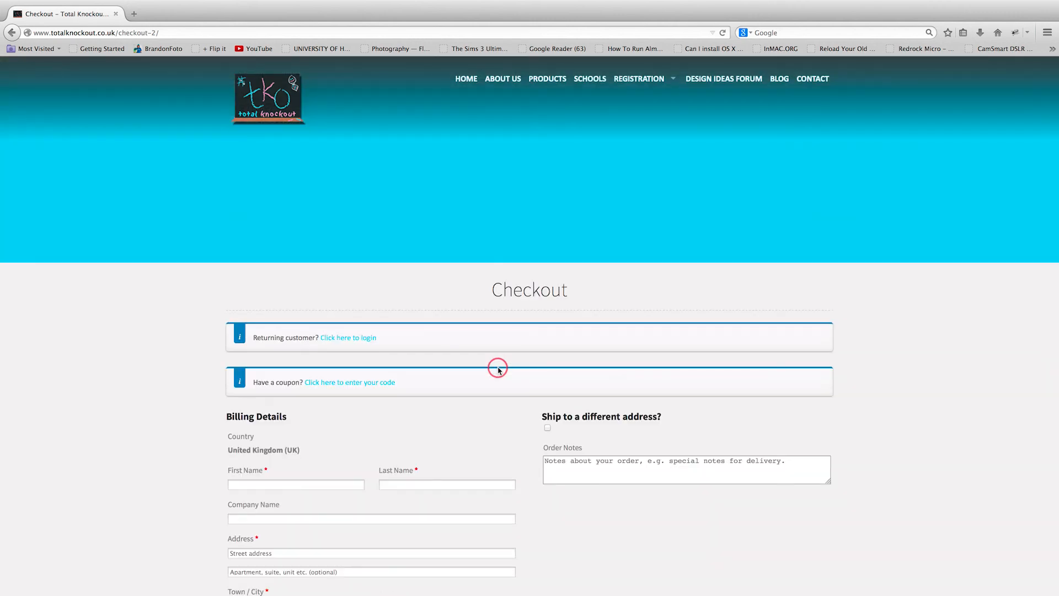